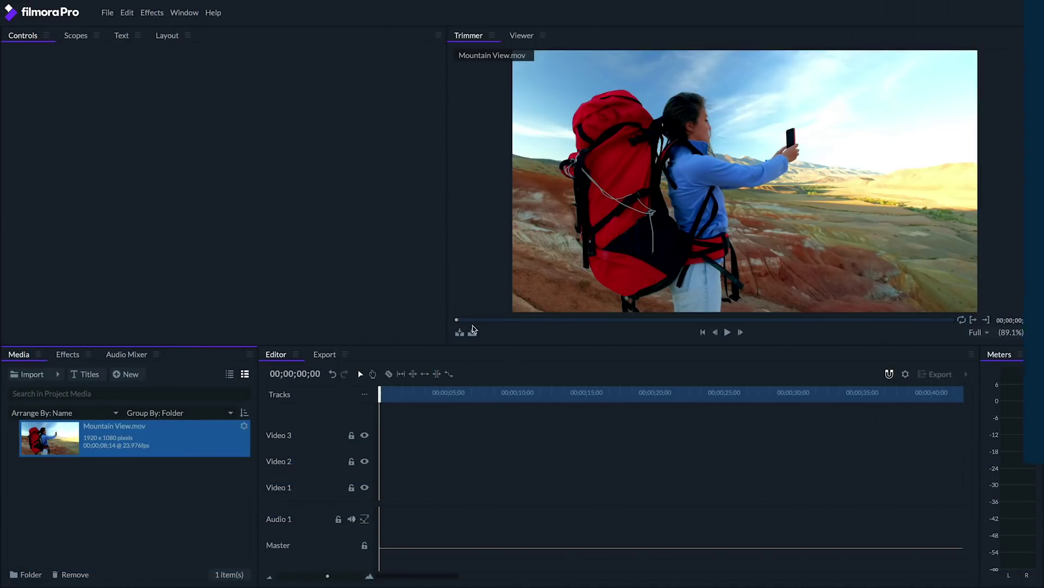
Step: Preview the Mountain View footage and place the clip on Video 1
{"action": "left_click_drag", "start_coordinate": [460, 324], "coordinate": [849, 321]}
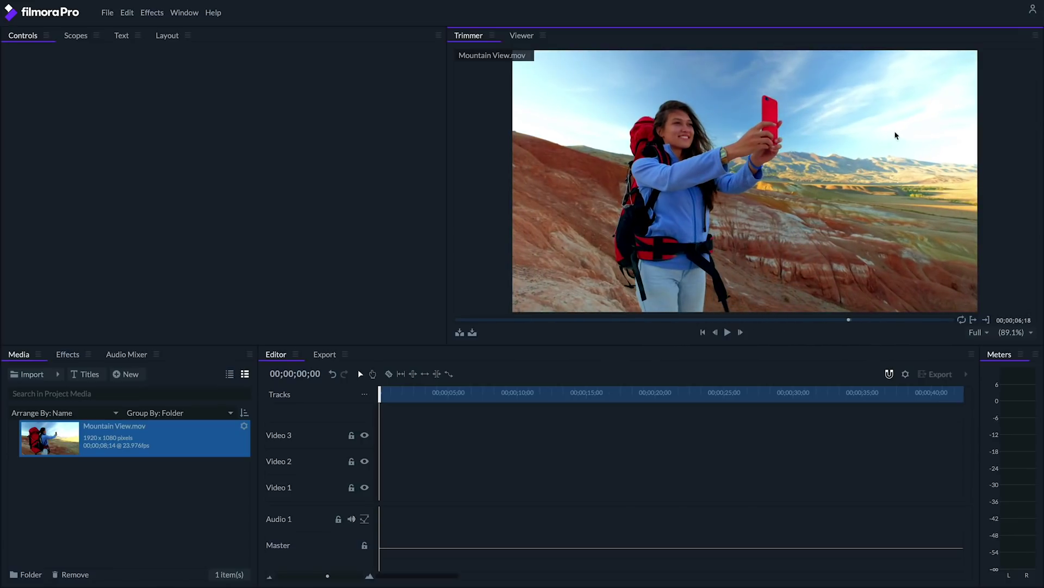
{"action": "left_click_drag", "start_coordinate": [828, 324], "coordinate": [672, 318]}
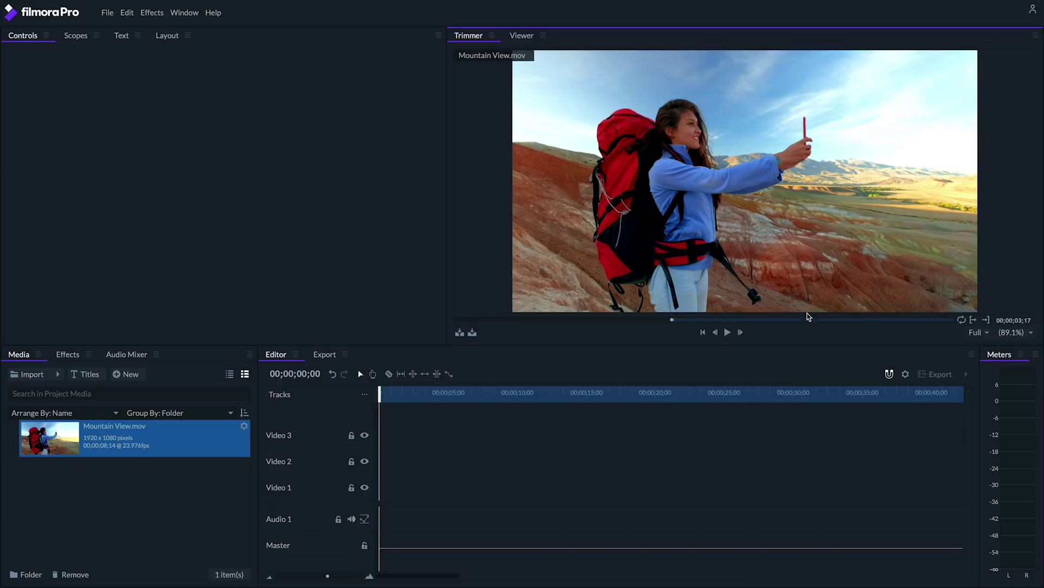
{"action": "left_click_drag", "start_coordinate": [670, 290], "coordinate": [379, 490]}
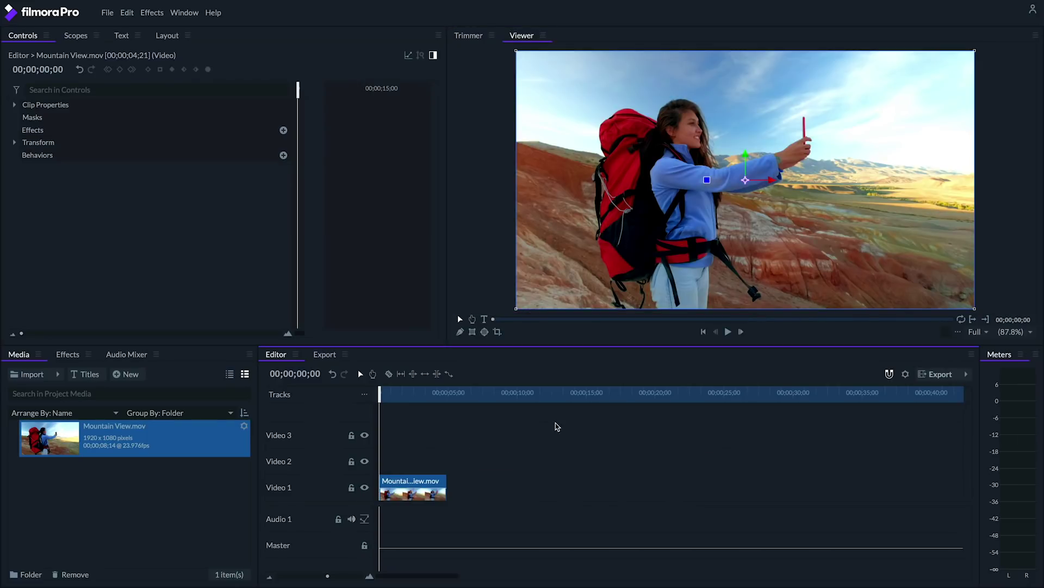
Step: Add a 'Mt. Filmora' text layer beside the phone, coloured black and set to Bold
{"action": "left_click", "coordinate": [485, 319]}
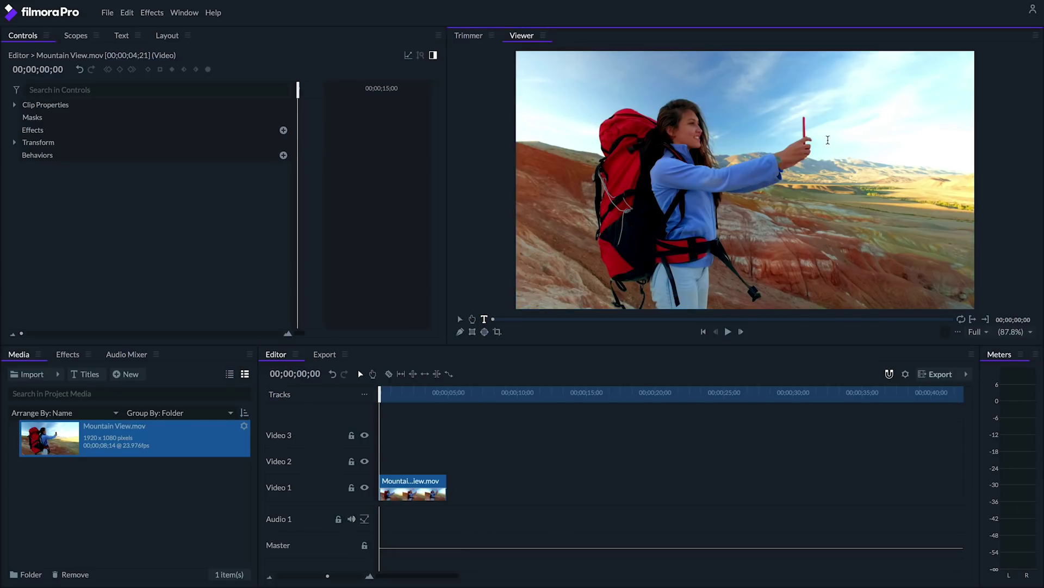
{"action": "left_click", "coordinate": [827, 140]}
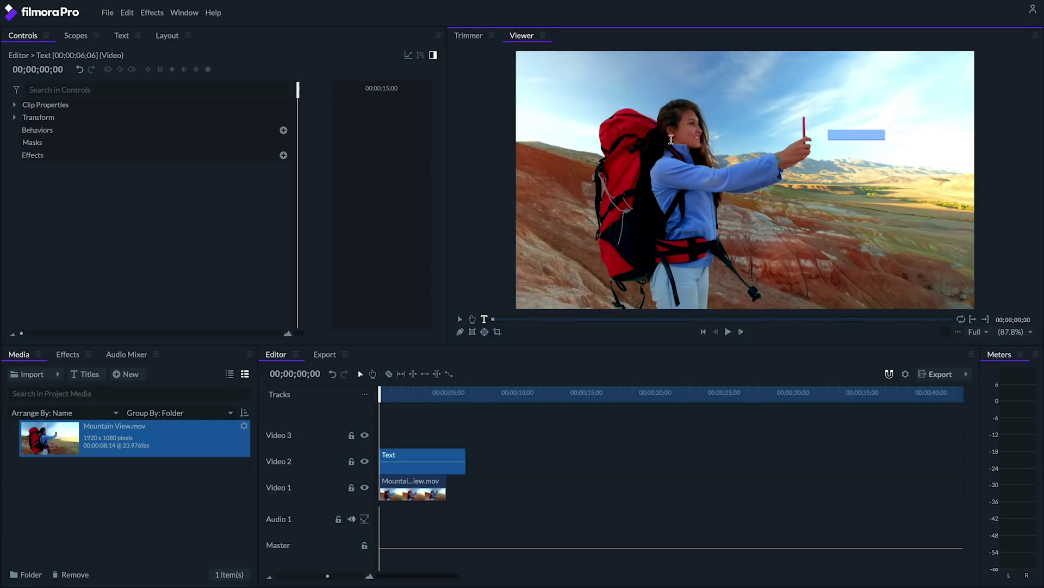
{"action": "left_click", "coordinate": [121, 37]}
{"action": "left_click", "coordinate": [394, 116]}
{"action": "left_click_drag", "start_coordinate": [617, 377], "coordinate": [677, 378]}
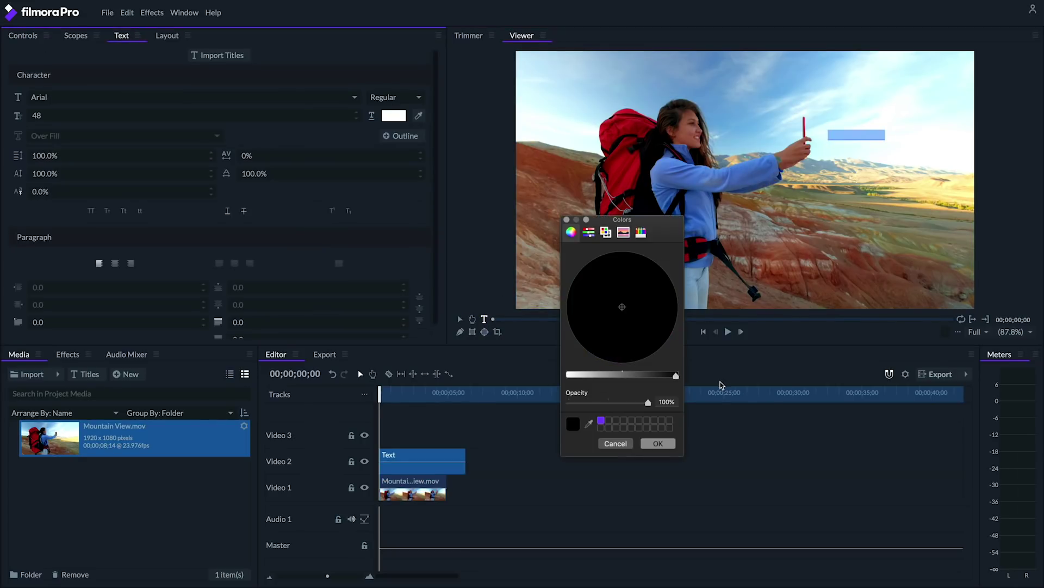
{"action": "left_click", "coordinate": [658, 443]}
{"action": "left_click", "coordinate": [416, 99]}
{"action": "left_click", "coordinate": [384, 121]}
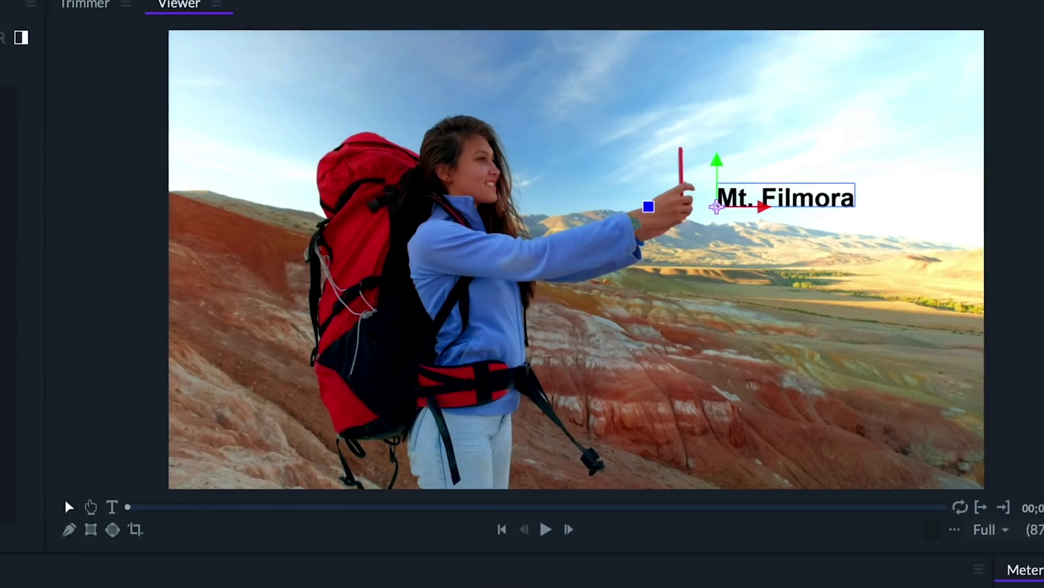
{"action": "type", "text": "moion"}
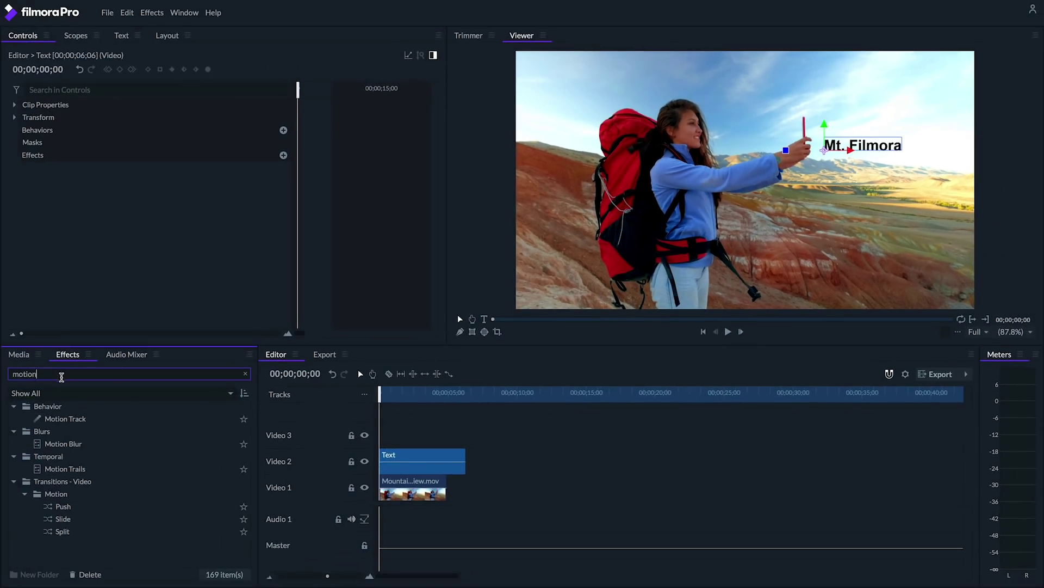
Step: Motion-track the title to Video 1 with Rotation and Scale off, then play it back
{"action": "left_click_drag", "start_coordinate": [65, 418], "coordinate": [443, 462]}
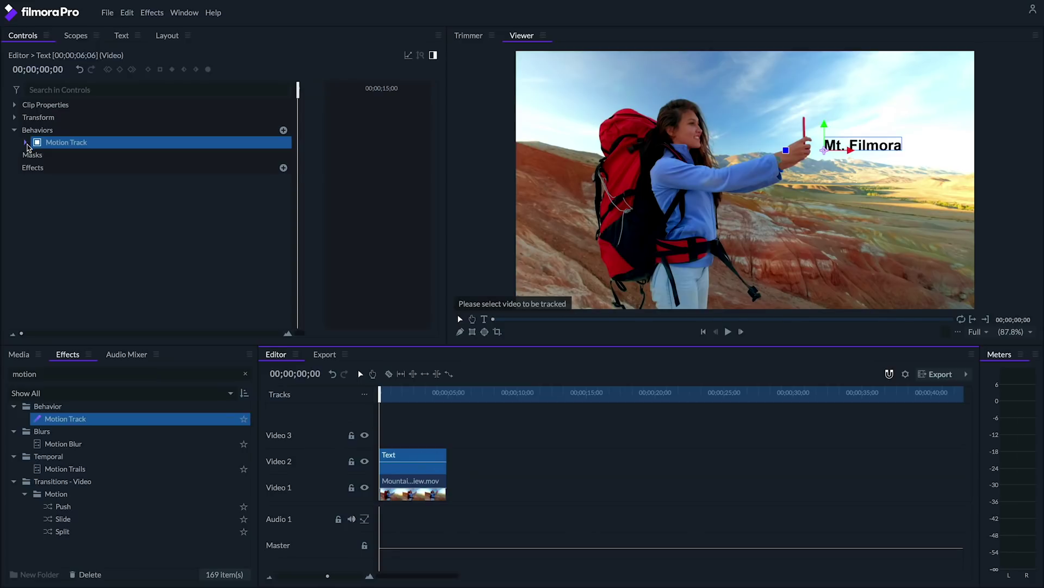
{"action": "left_click", "coordinate": [26, 142]}
{"action": "left_click", "coordinate": [172, 157]}
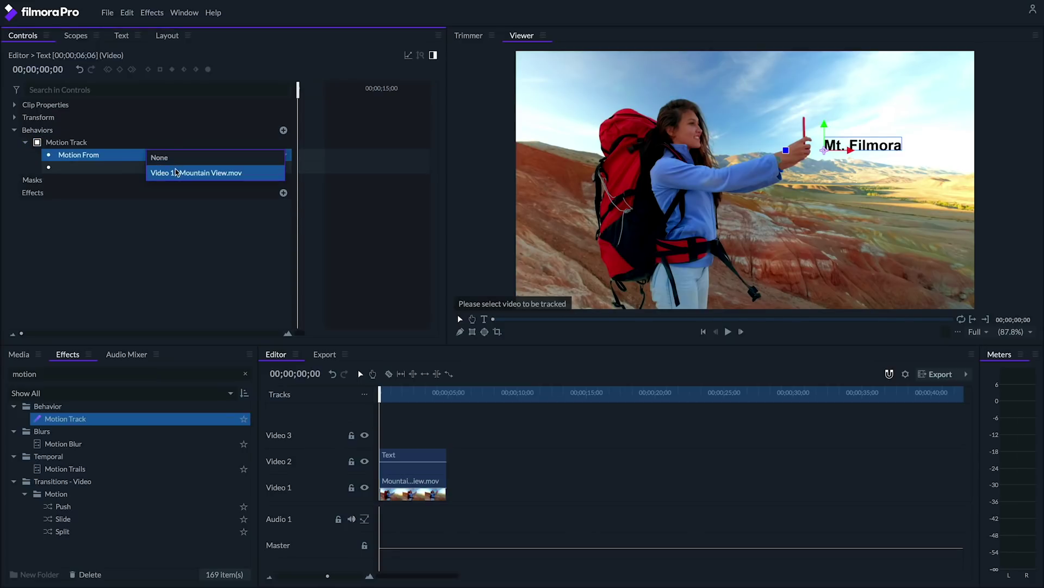
{"action": "left_click", "coordinate": [180, 172]}
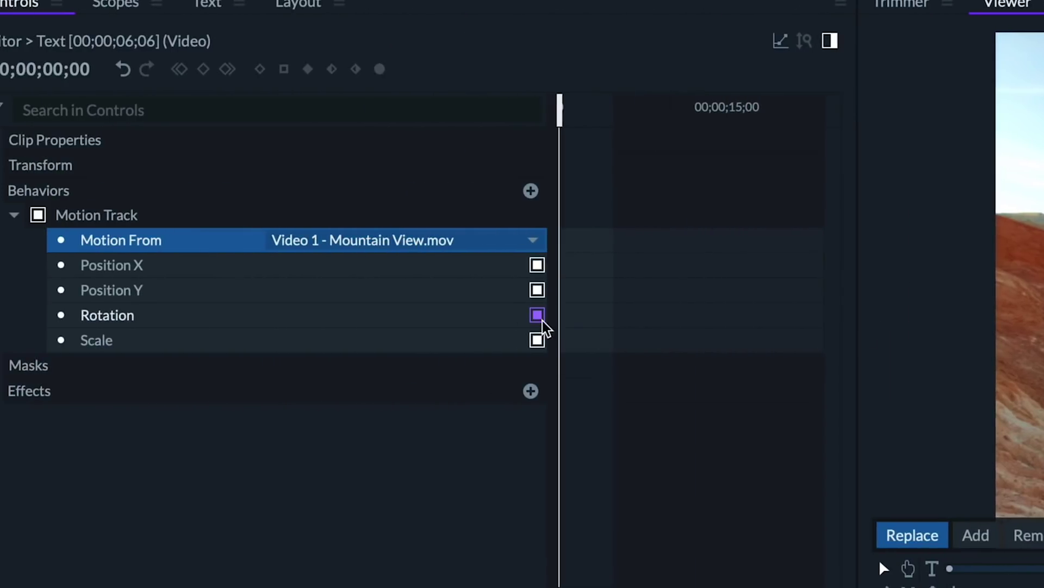
{"action": "left_click", "coordinate": [537, 316]}
{"action": "left_click", "coordinate": [537, 341]}
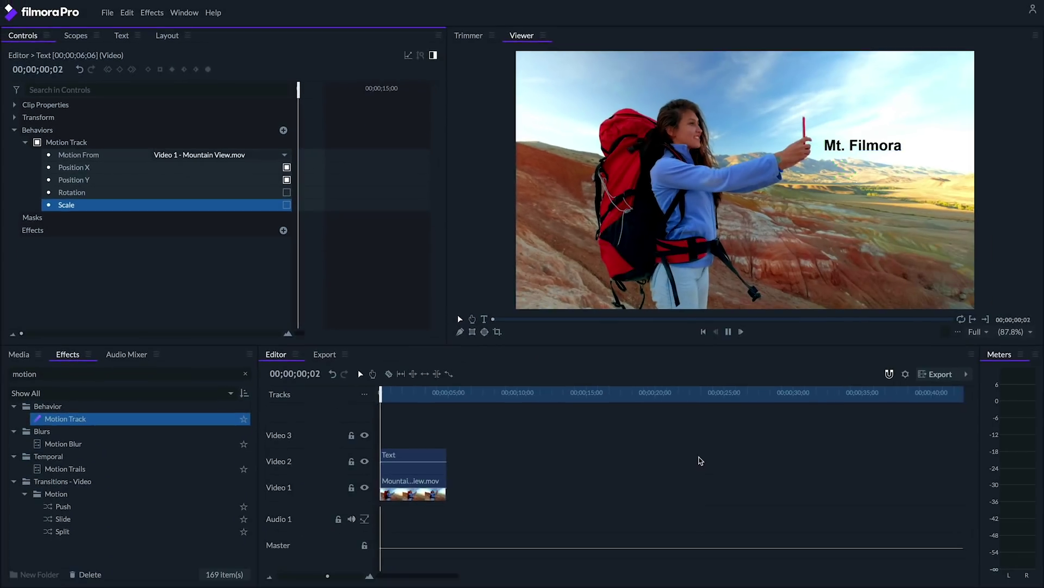
{"action": "key", "text": "space"}
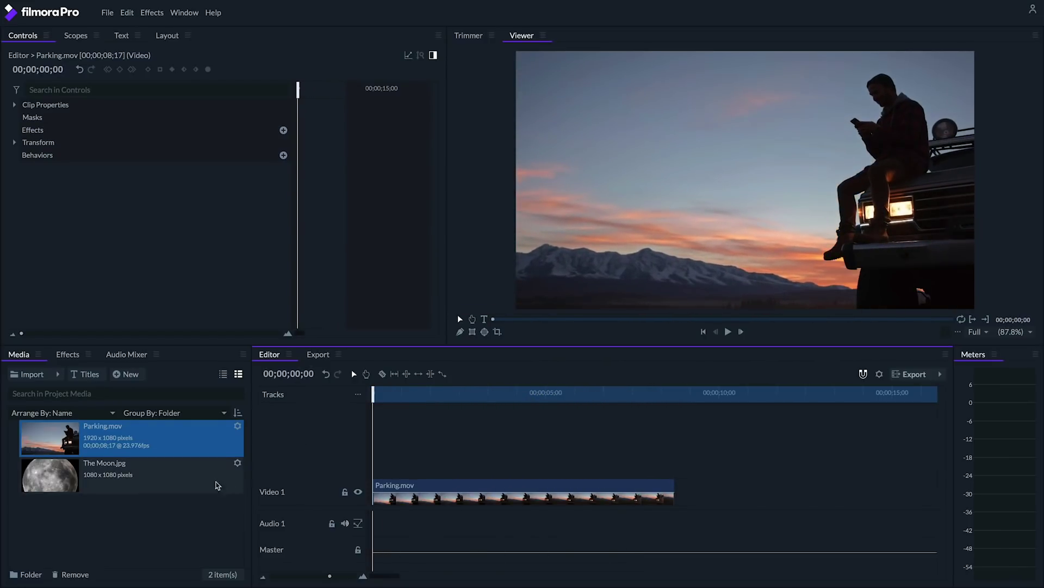
Step: Apply Curves to Parking.mov and pull the curve down to deepen the sky and shadows
{"action": "left_click", "coordinate": [68, 354]}
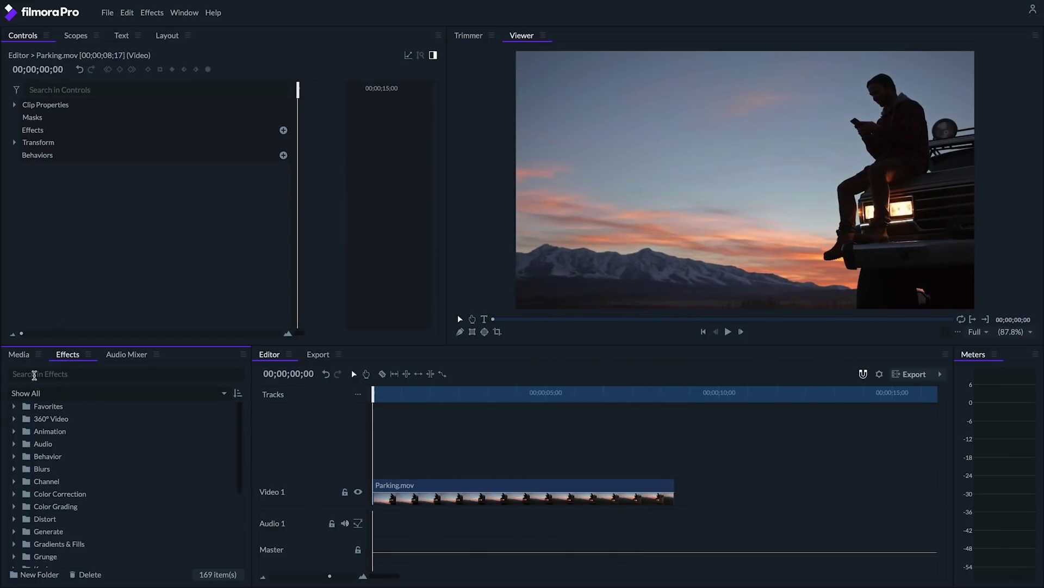
{"action": "left_click", "coordinate": [34, 373]}
{"action": "type", "text": "curves"}
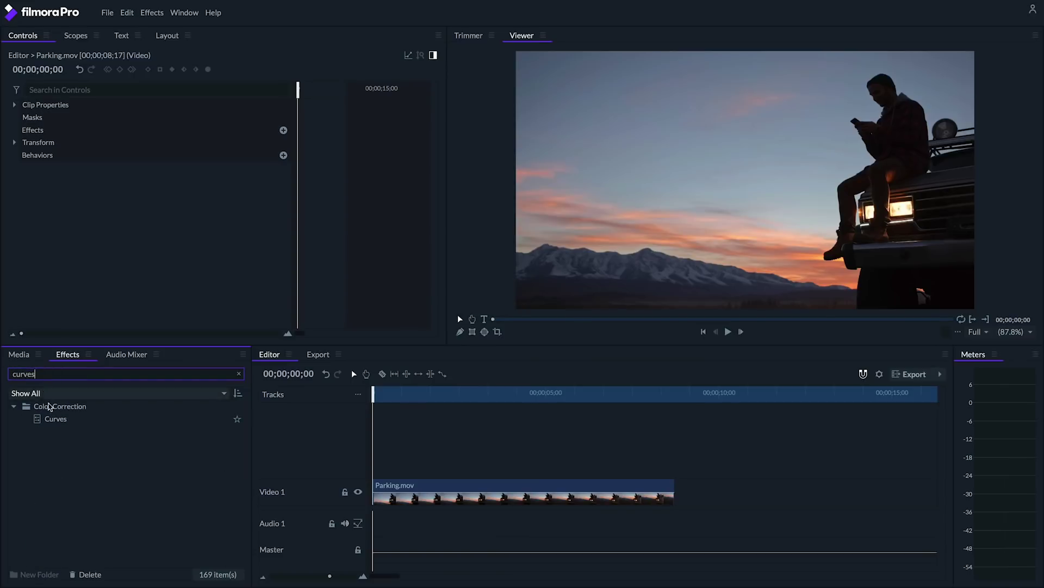
{"action": "left_click", "coordinate": [218, 420]}
{"action": "left_click_drag", "start_coordinate": [391, 476], "coordinate": [391, 482]}
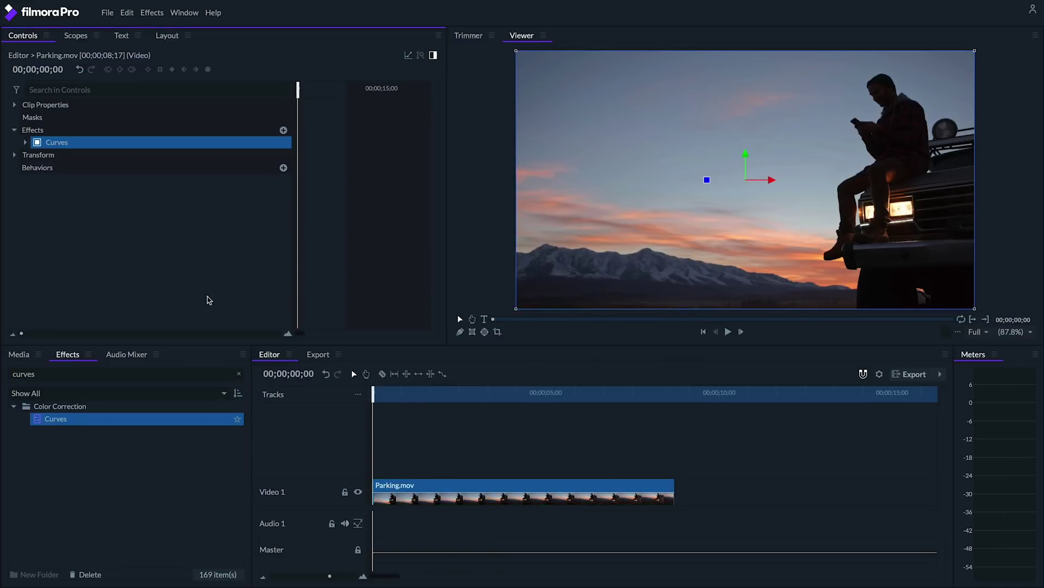
{"action": "left_click", "coordinate": [25, 143]}
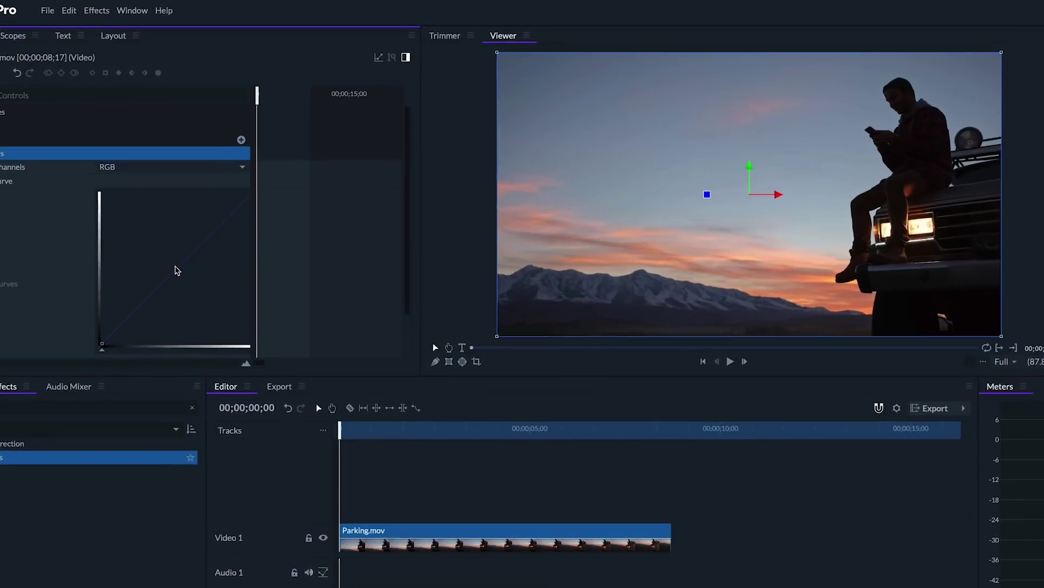
{"action": "left_click_drag", "start_coordinate": [236, 245], "coordinate": [233, 263]}
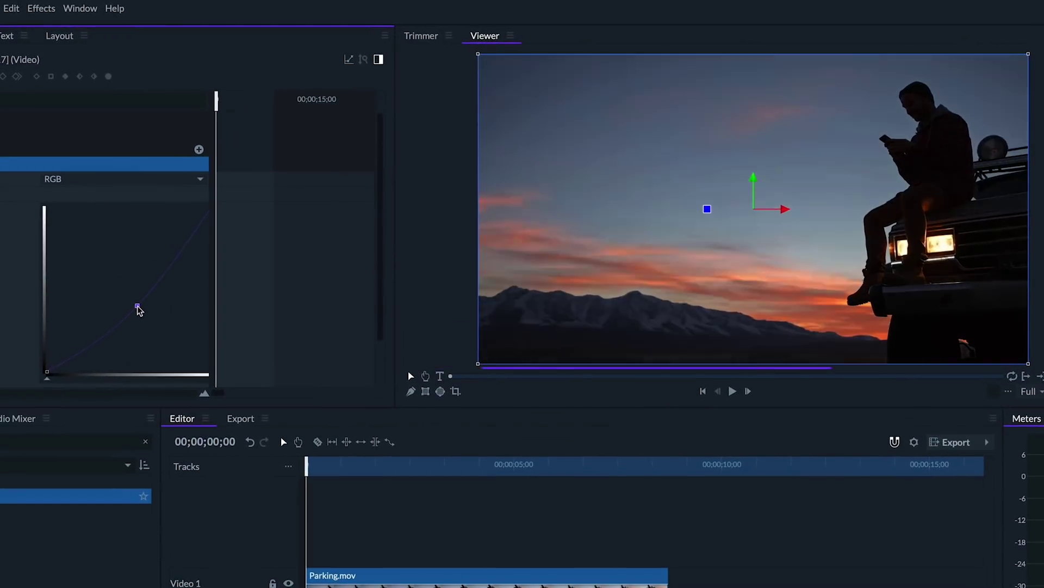
{"action": "left_click_drag", "start_coordinate": [138, 310], "coordinate": [162, 306]}
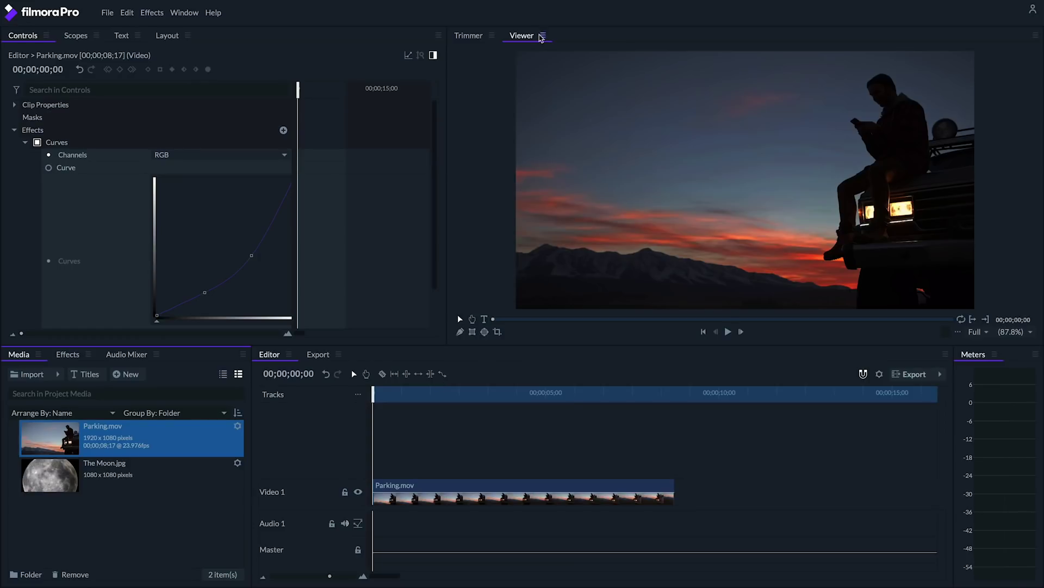
{"action": "mouse_move", "coordinate": [373, 393]}
{"action": "left_mouse_down"}
{"action": "mouse_move", "coordinate": [670, 393]}
{"action": "mouse_move", "coordinate": [373, 392]}
{"action": "left_mouse_up"}
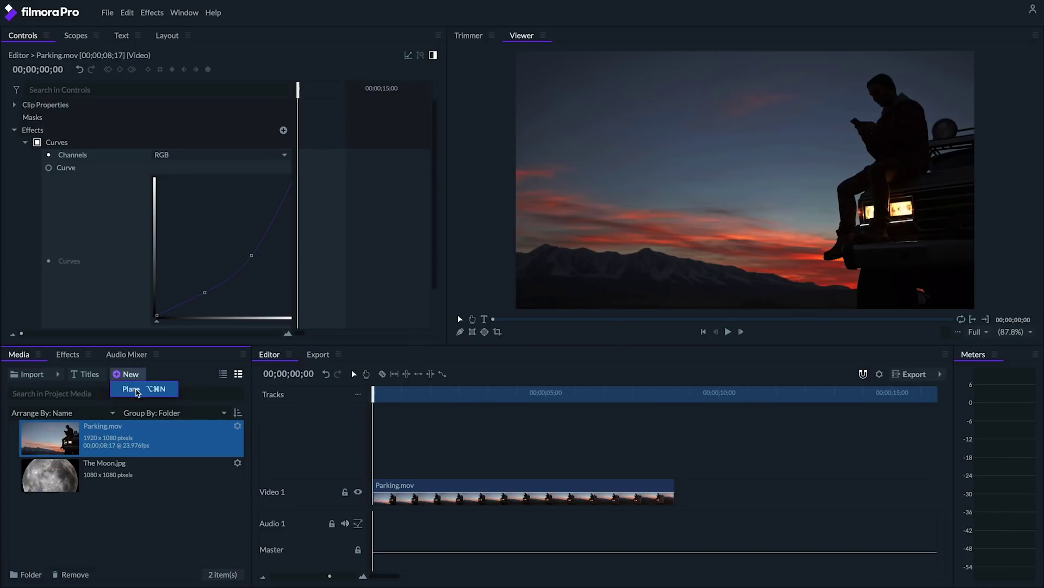
Step: Create a plane named Stars on Video 2, extended to Parking.mov's full length
{"action": "left_click", "coordinate": [133, 387]}
{"action": "left_click_drag", "start_coordinate": [495, 178], "coordinate": [362, 181]}
{"action": "type", "text": "Stars"}
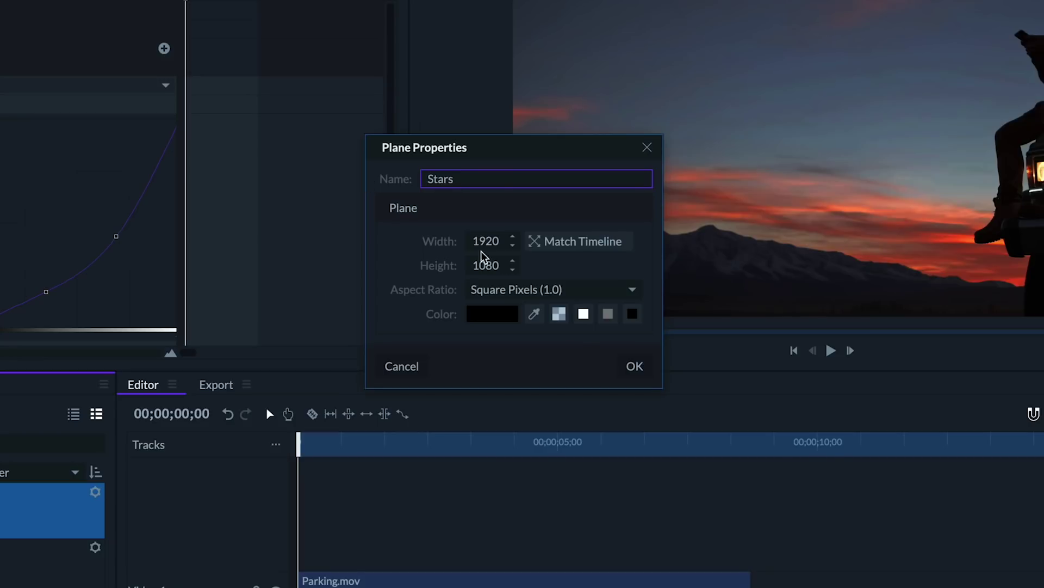
{"action": "left_click", "coordinate": [635, 367]}
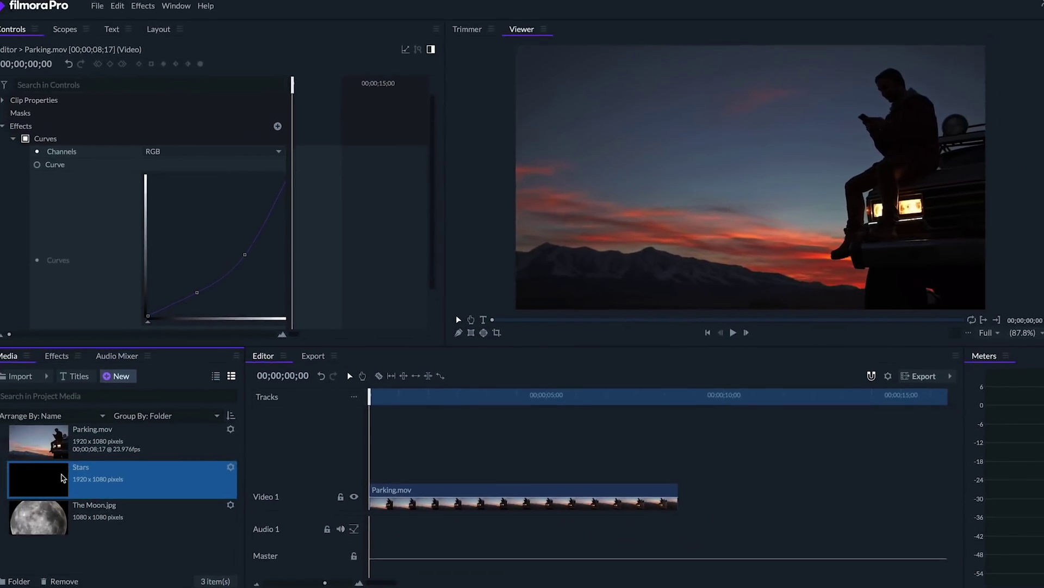
{"action": "left_click_drag", "start_coordinate": [43, 484], "coordinate": [375, 462]}
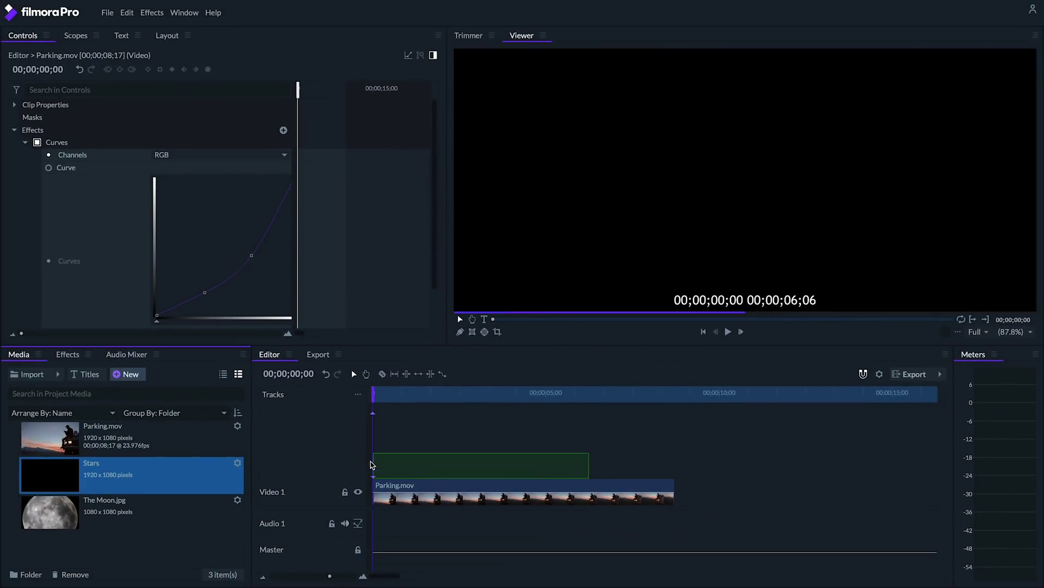
{"action": "left_click_drag", "start_coordinate": [587, 461], "coordinate": [674, 460]}
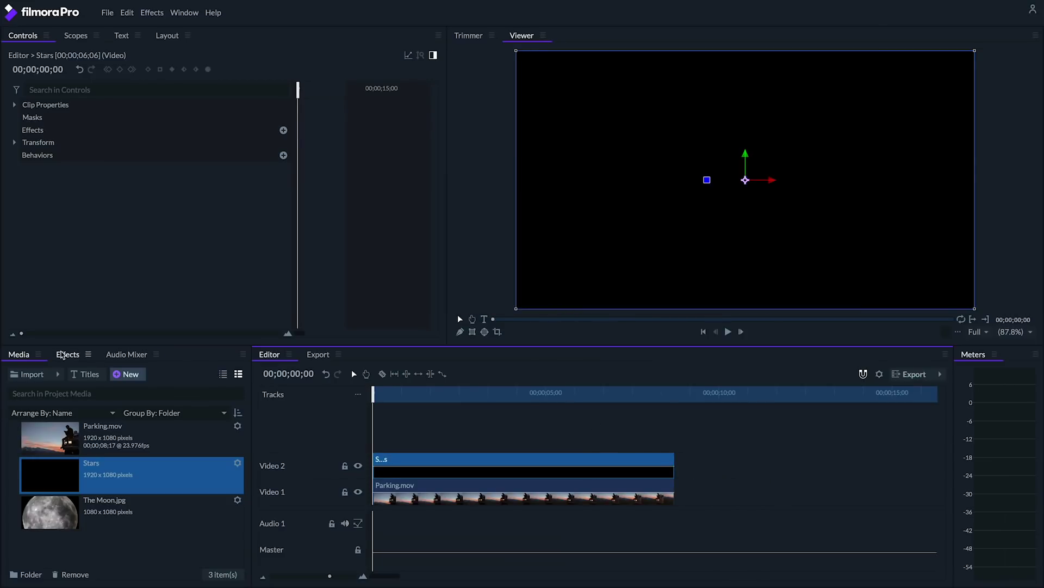
Step: Apply Generate > Fractal Noise to the Stars plane using the Starfield preset
{"action": "left_click", "coordinate": [68, 354]}
{"action": "left_click", "coordinate": [14, 531]}
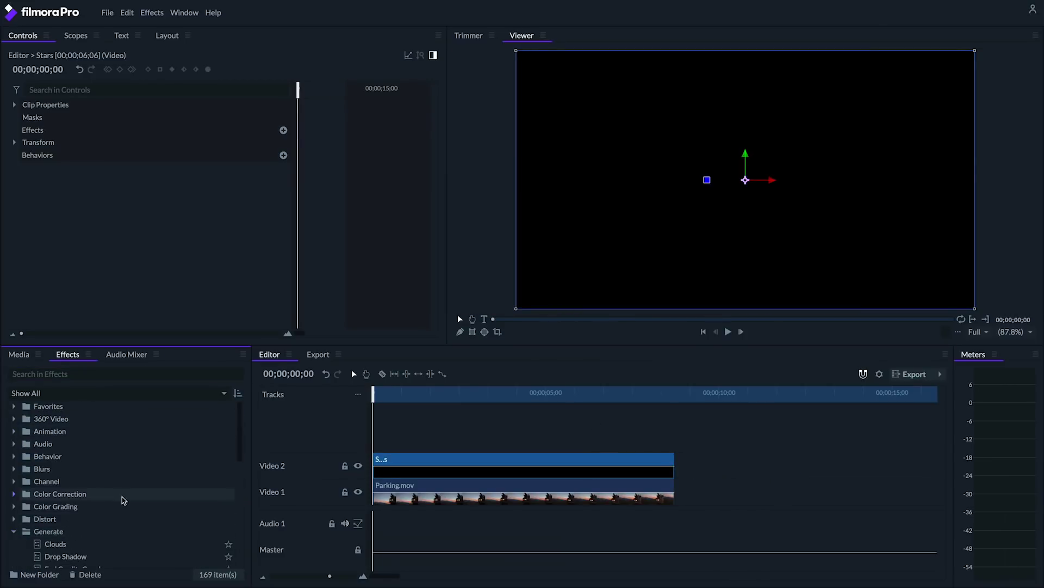
{"action": "scroll", "coordinate": [79, 490], "scroll_direction": "down", "scroll_amount": 2}
{"action": "scroll", "coordinate": [79, 447], "scroll_direction": "down", "scroll_amount": 3}
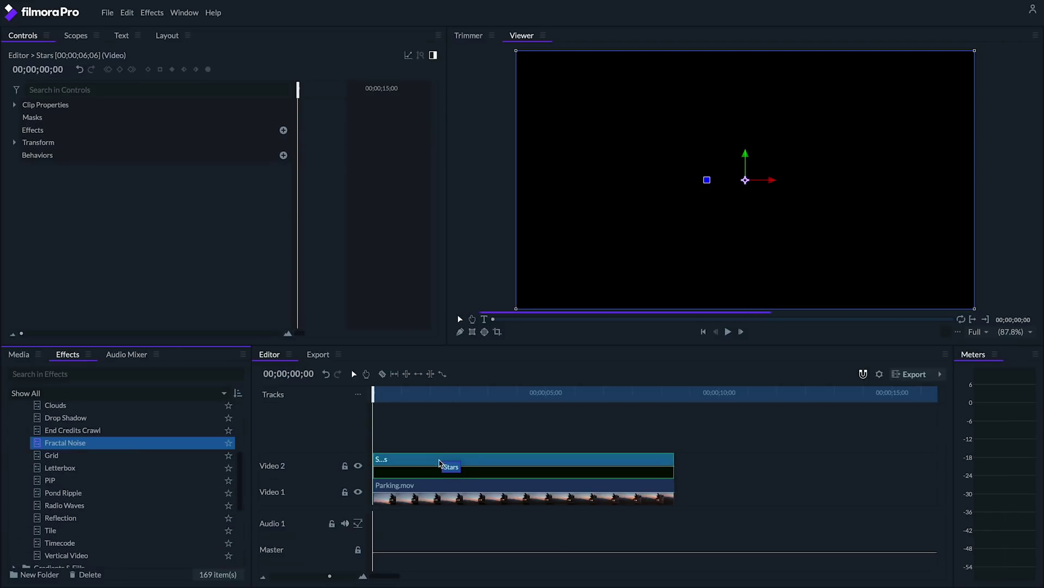
{"action": "left_click_drag", "start_coordinate": [78, 448], "coordinate": [440, 463]}
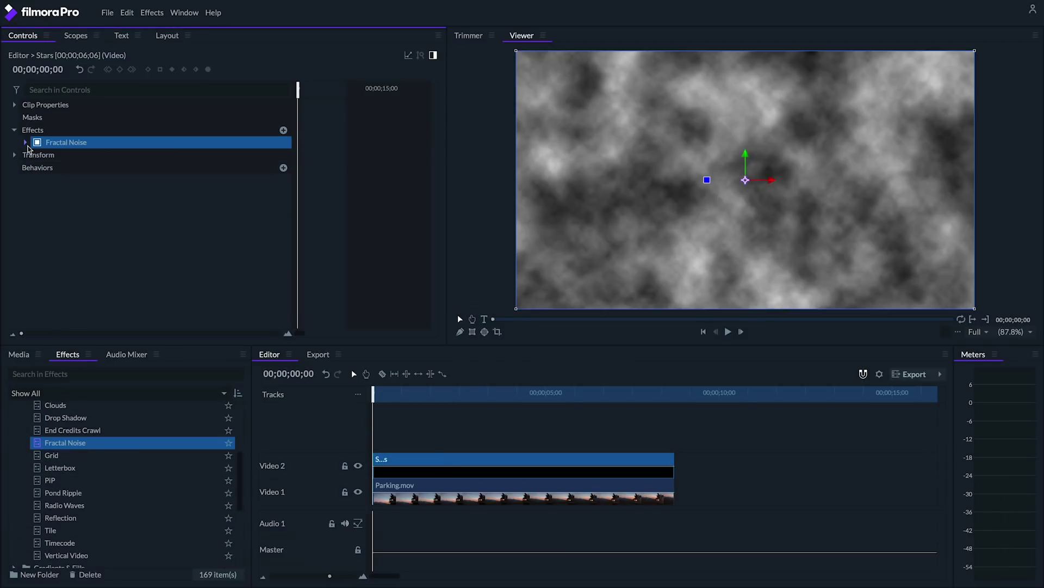
{"action": "left_click", "coordinate": [25, 142]}
{"action": "left_click", "coordinate": [197, 146]}
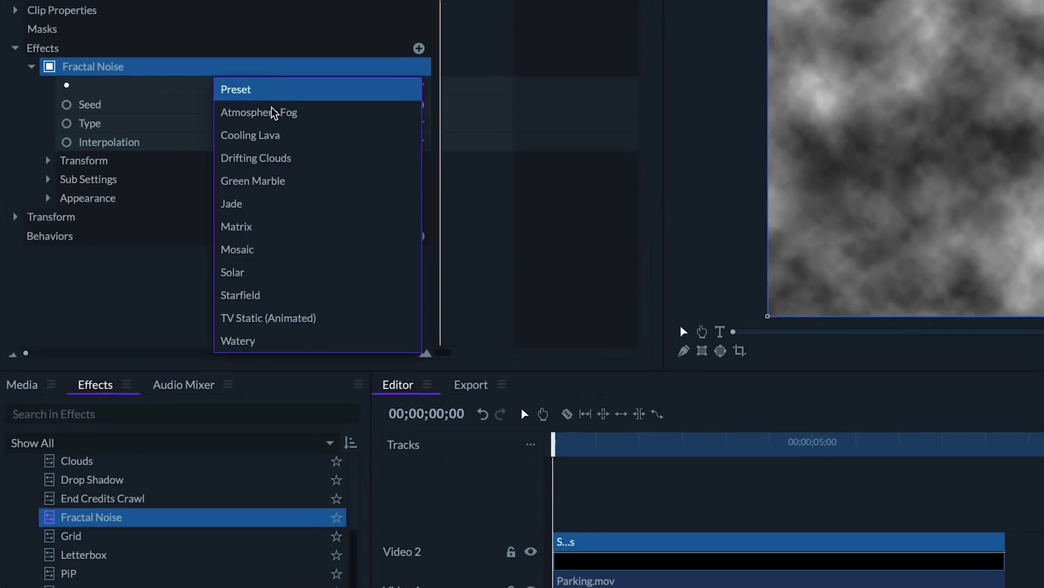
{"action": "left_click", "coordinate": [283, 294]}
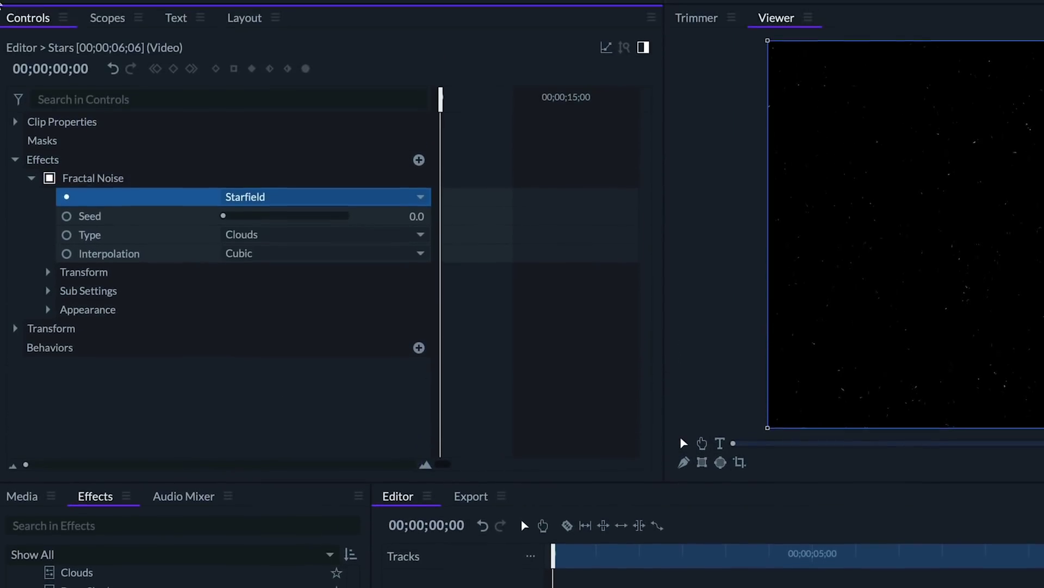
Step: Set the Stars clip's blend mode to Screen
{"action": "left_click", "coordinate": [34, 126]}
{"action": "left_click", "coordinate": [268, 143]}
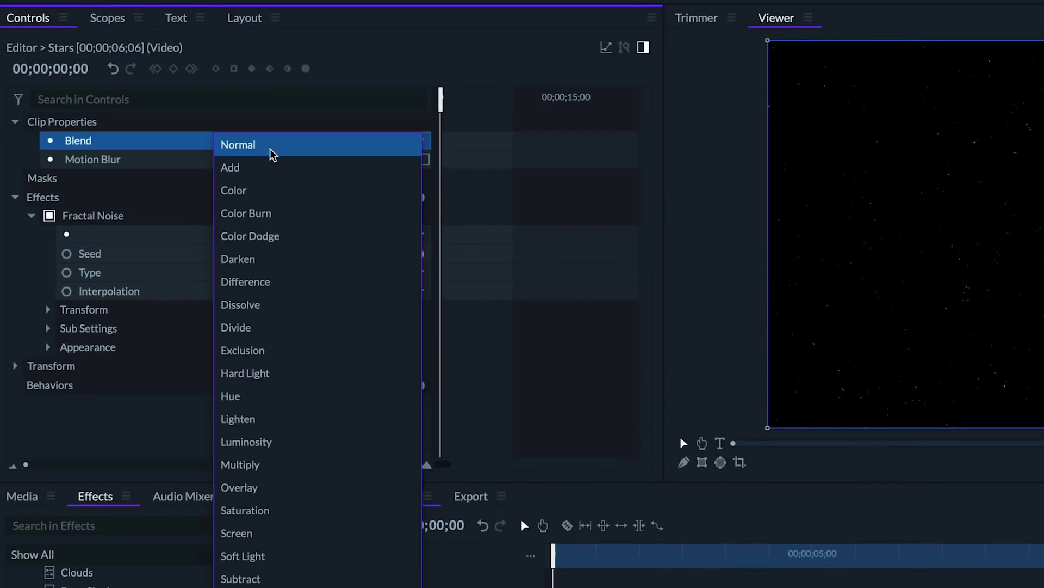
{"action": "left_click", "coordinate": [270, 533]}
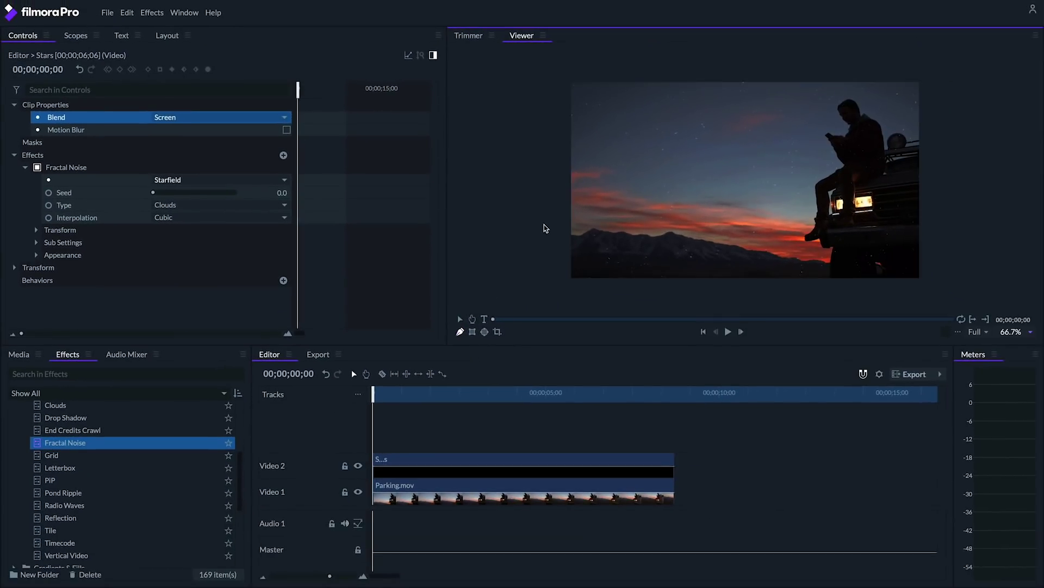
Step: Draw a closed pen mask tracing the horizon and the man's silhouette around the sky
{"action": "left_click", "coordinate": [546, 160]}
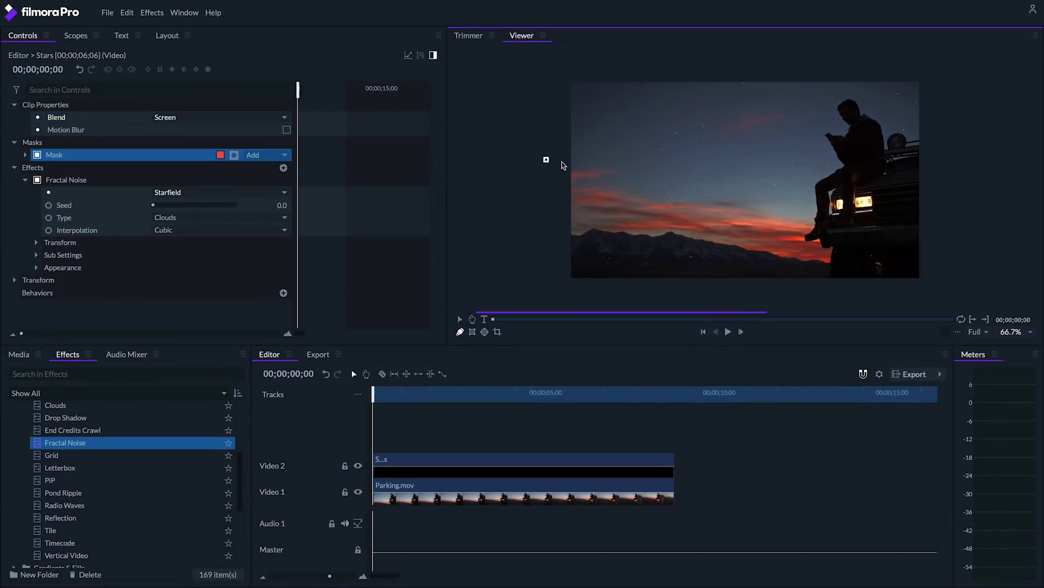
{"action": "left_click", "coordinate": [598, 160]}
{"action": "left_click", "coordinate": [629, 161]}
{"action": "left_click", "coordinate": [632, 184]}
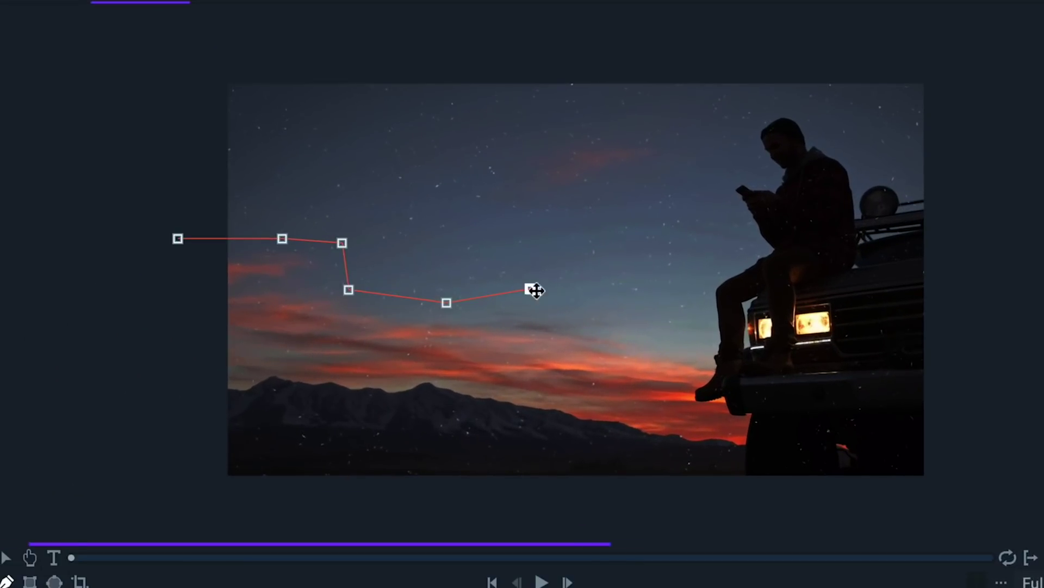
{"action": "left_click", "coordinate": [617, 313]}
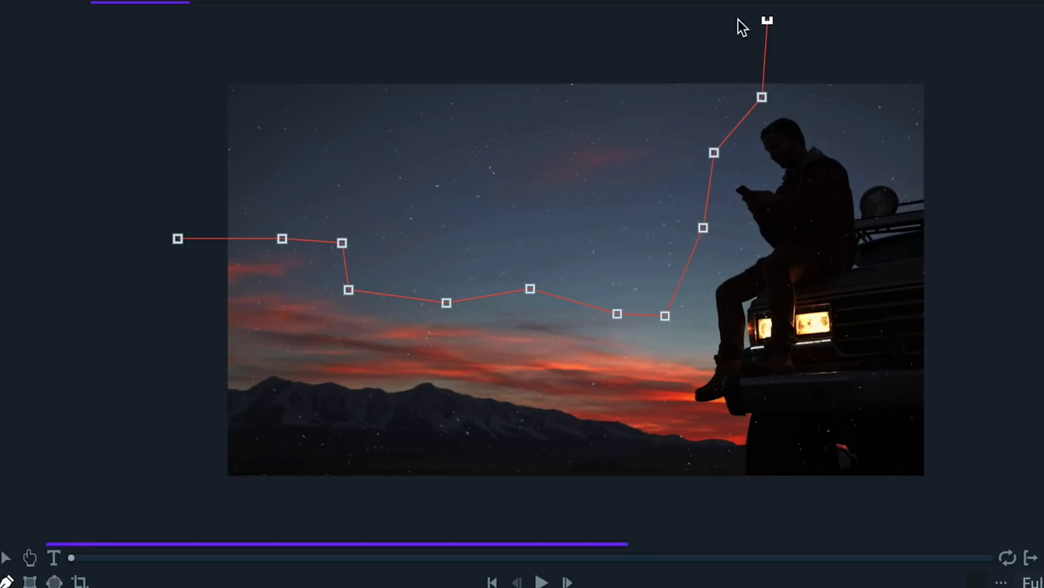
{"action": "left_click", "coordinate": [177, 237]}
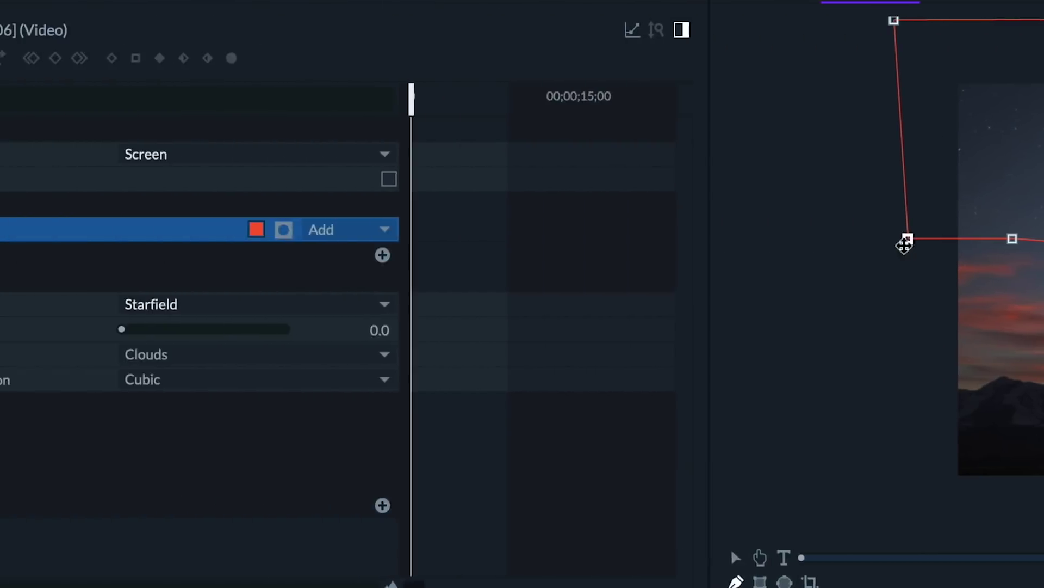
Step: Raise the mask's Feather Strength to 200 px
{"action": "left_click", "coordinate": [47, 230]}
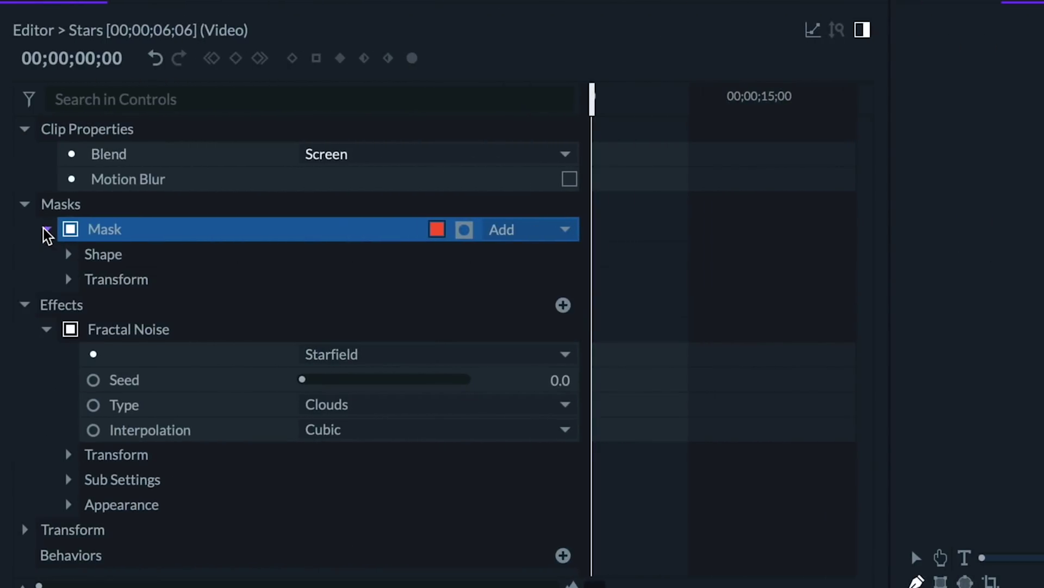
{"action": "left_click", "coordinate": [69, 255]}
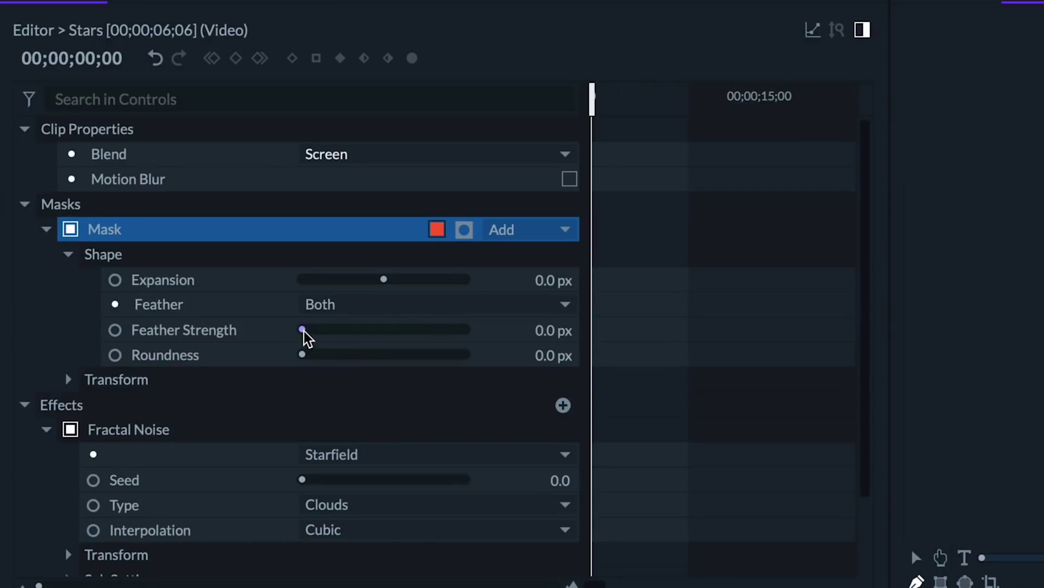
{"action": "left_click_drag", "start_coordinate": [303, 330], "coordinate": [315, 334]}
{"action": "left_click", "coordinate": [27, 155]}
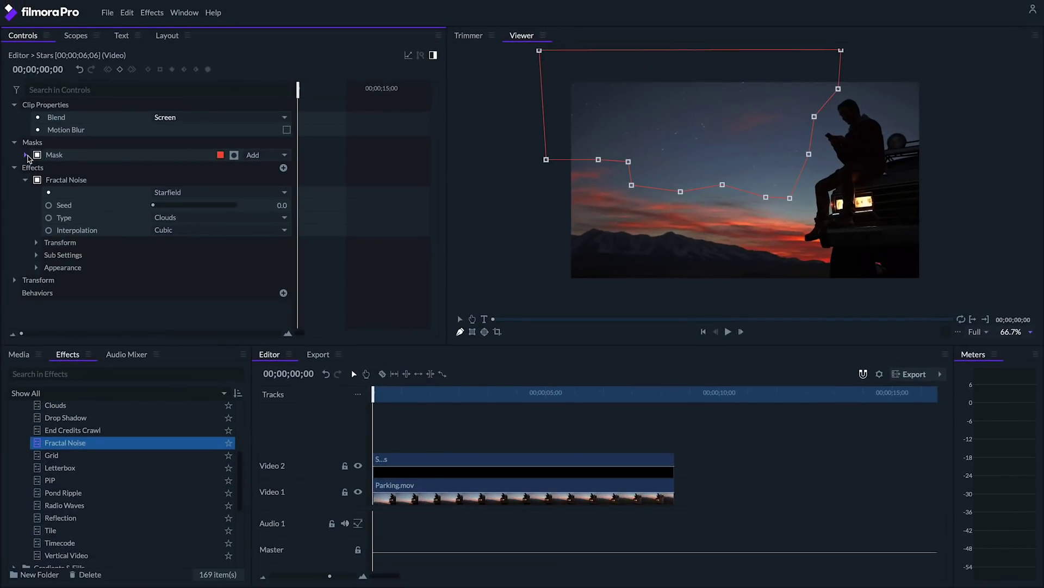
Step: Apply Motion Track to the Stars clip with Motion From set to Parking.mov
{"action": "left_click", "coordinate": [55, 375]}
{"action": "type", "text": "m"}
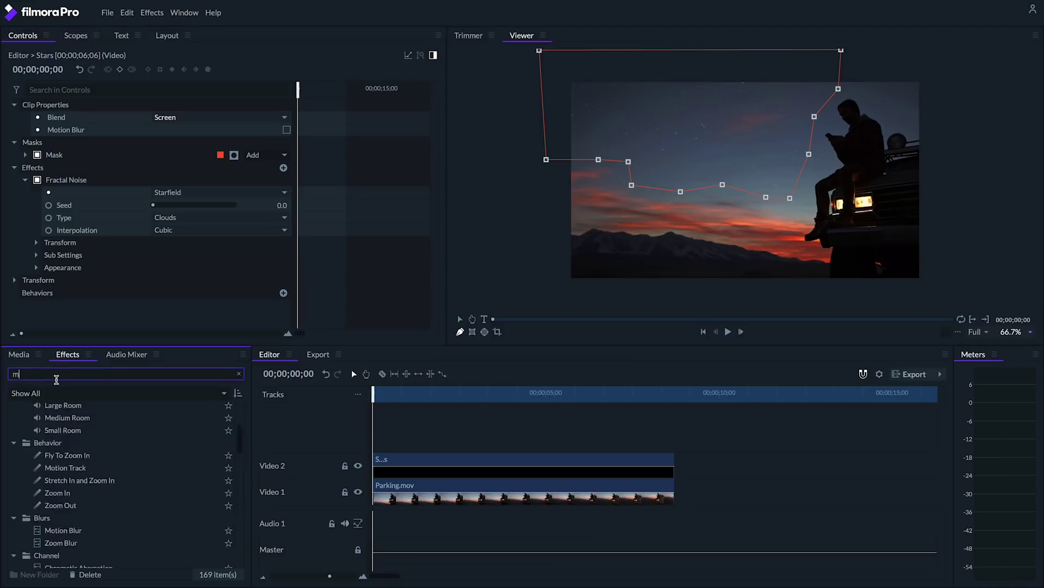
{"action": "type", "text": "otion"}
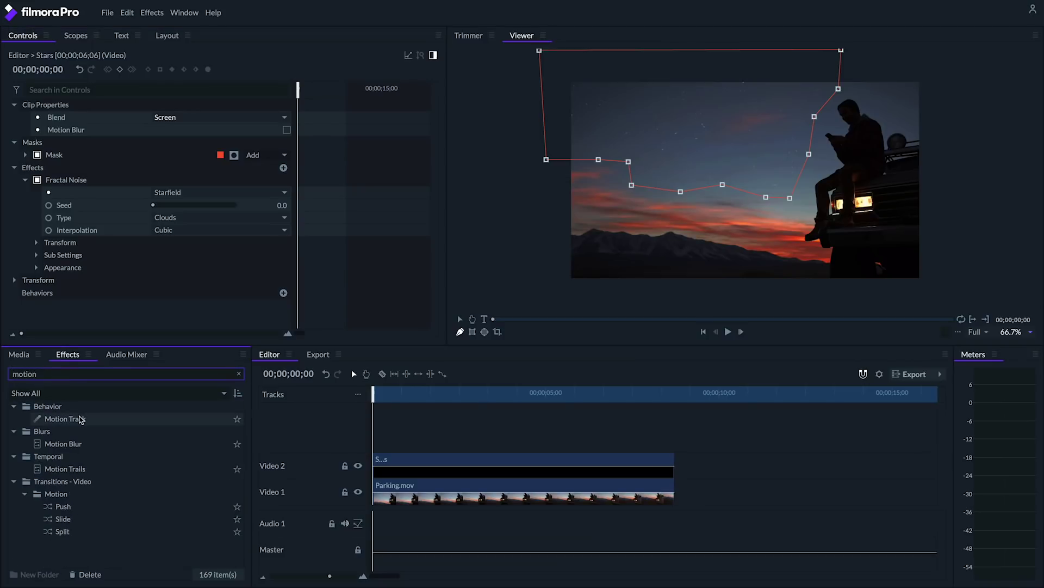
{"action": "left_click_drag", "start_coordinate": [65, 418], "coordinate": [435, 459]}
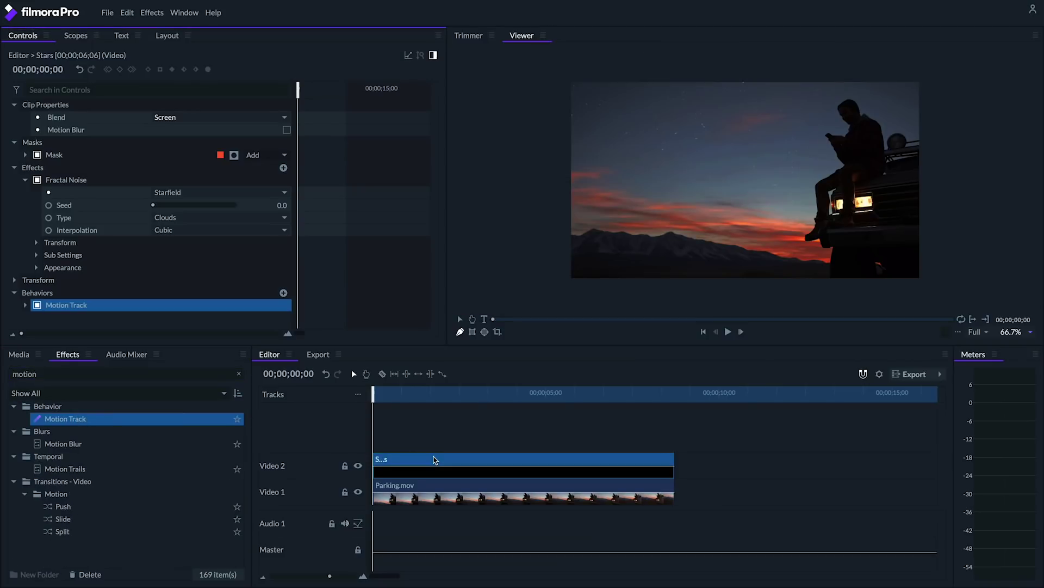
{"action": "left_click", "coordinate": [27, 306]}
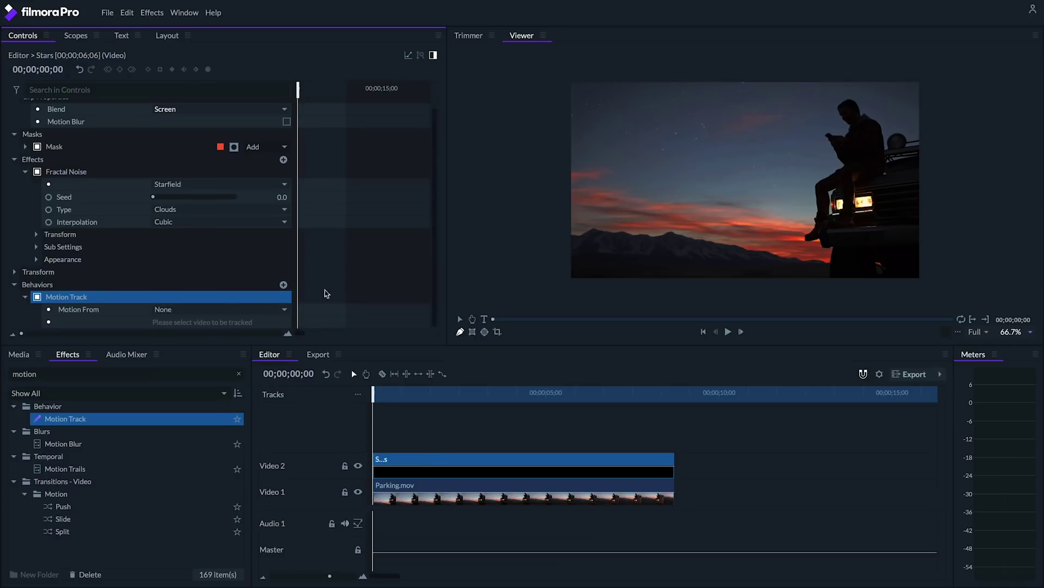
{"action": "left_click", "coordinate": [219, 309]}
{"action": "left_click", "coordinate": [219, 327]}
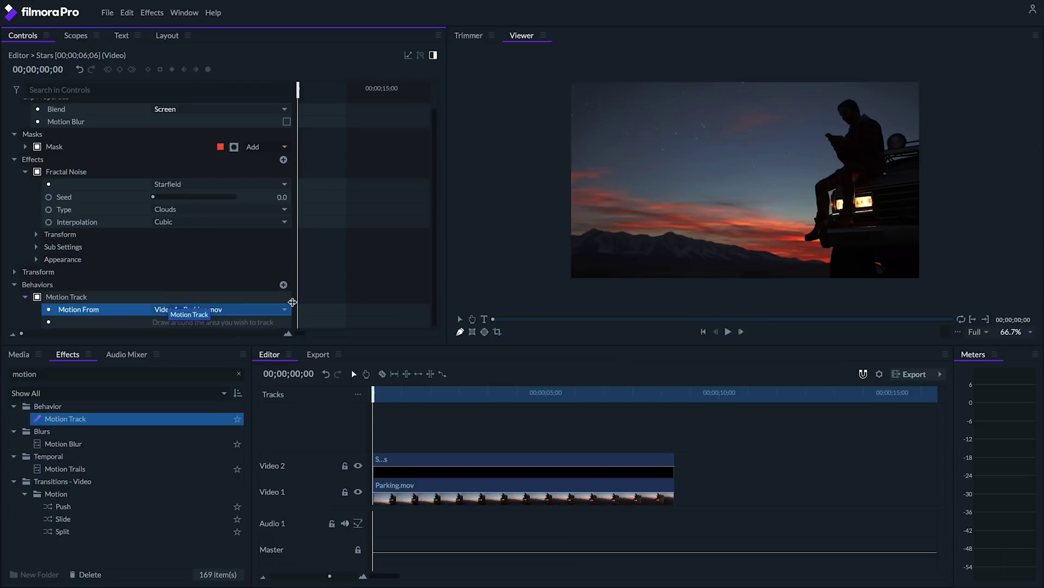
Step: Track the mountain ridge with Scale unchecked, then preview the playback and return to start
{"action": "left_click", "coordinate": [472, 318]}
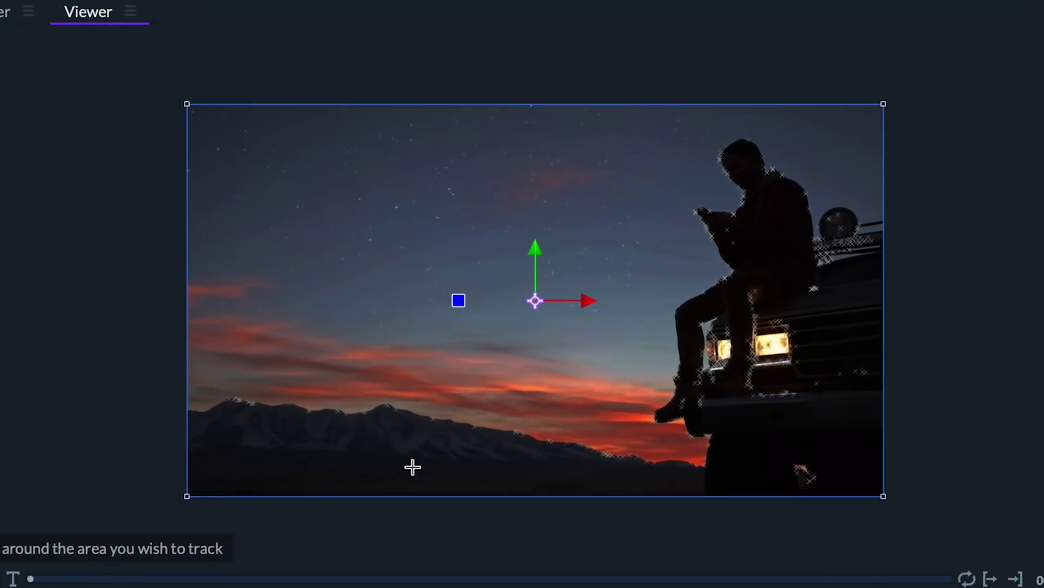
{"action": "left_click", "coordinate": [519, 458]}
{"action": "left_click_drag", "start_coordinate": [224, 397], "coordinate": [577, 455]}
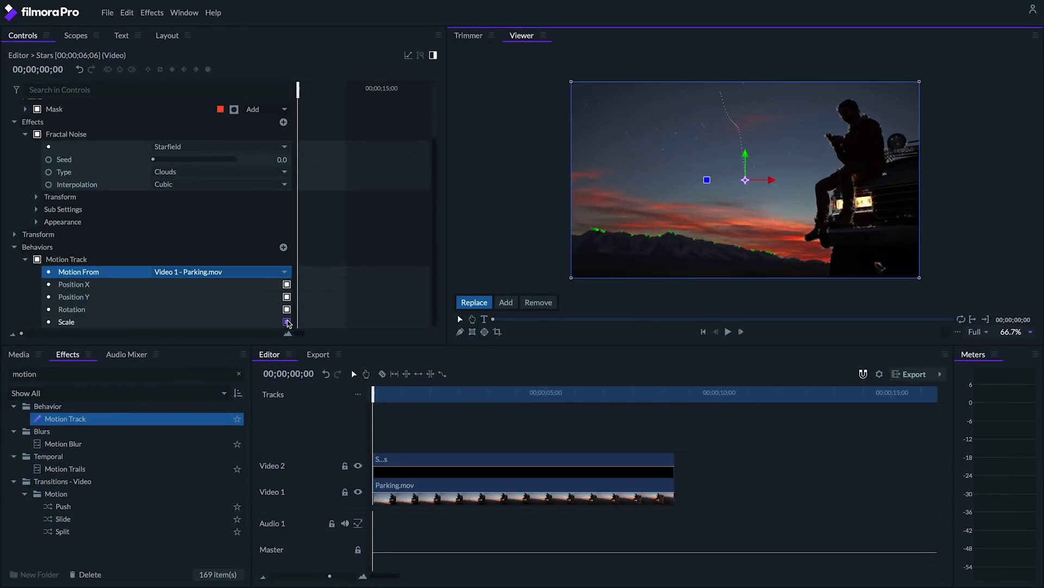
{"action": "left_click", "coordinate": [286, 321]}
{"action": "left_click", "coordinate": [421, 419]}
{"action": "key", "text": "space"}
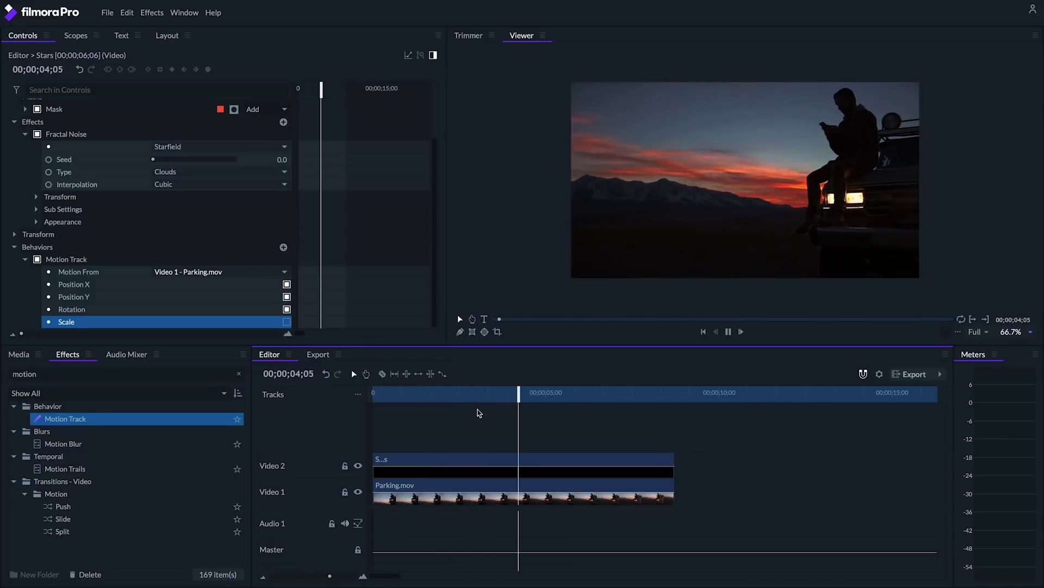
{"action": "left_click", "coordinate": [375, 395]}
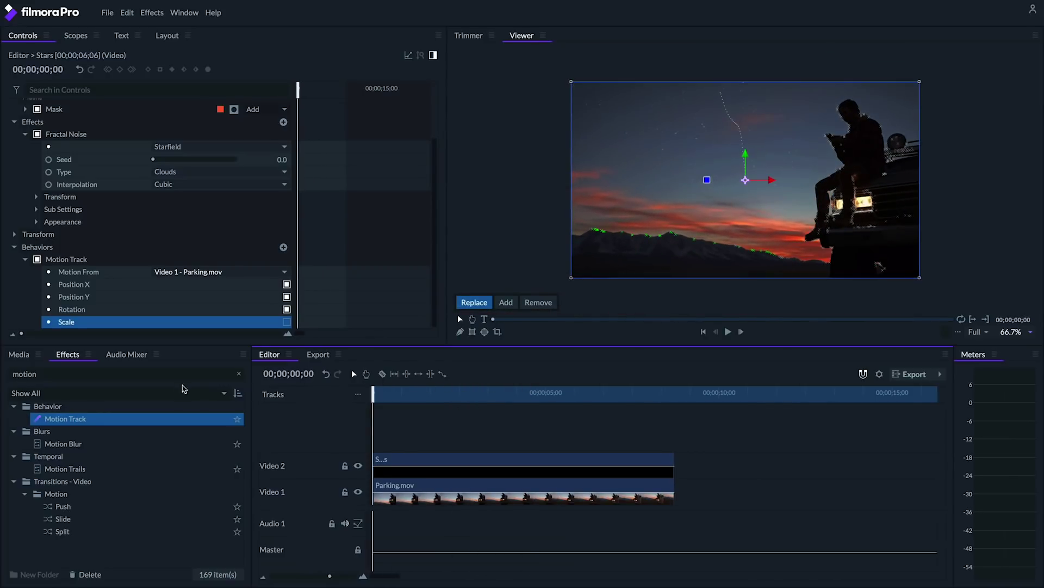
Step: Place The Moon.jpg on a new Video 3 track with Screen blend mode
{"action": "left_click", "coordinate": [20, 356]}
{"action": "left_click", "coordinate": [55, 520]}
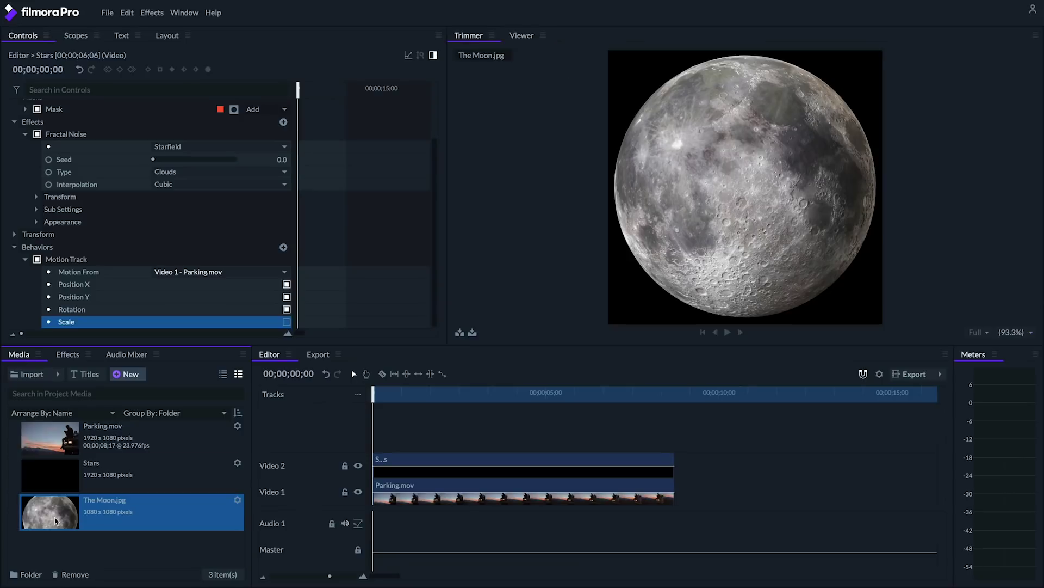
{"action": "mouse_move", "coordinate": [51, 519]}
{"action": "left_mouse_down"}
{"action": "mouse_move", "coordinate": [591, 437]}
{"action": "mouse_move", "coordinate": [674, 439]}
{"action": "left_mouse_up"}
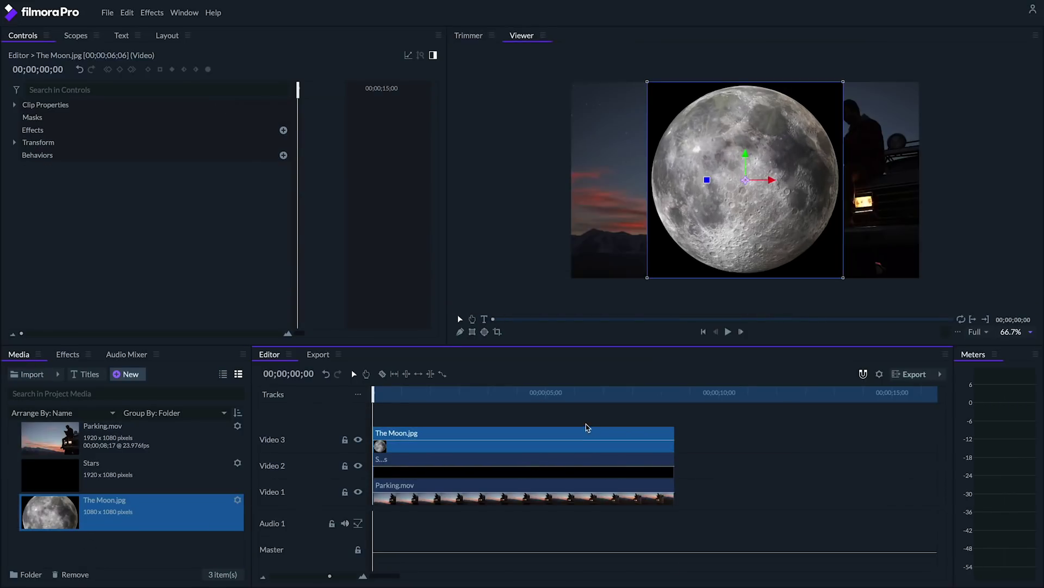
{"action": "left_click", "coordinate": [33, 104]}
{"action": "left_click", "coordinate": [191, 122]}
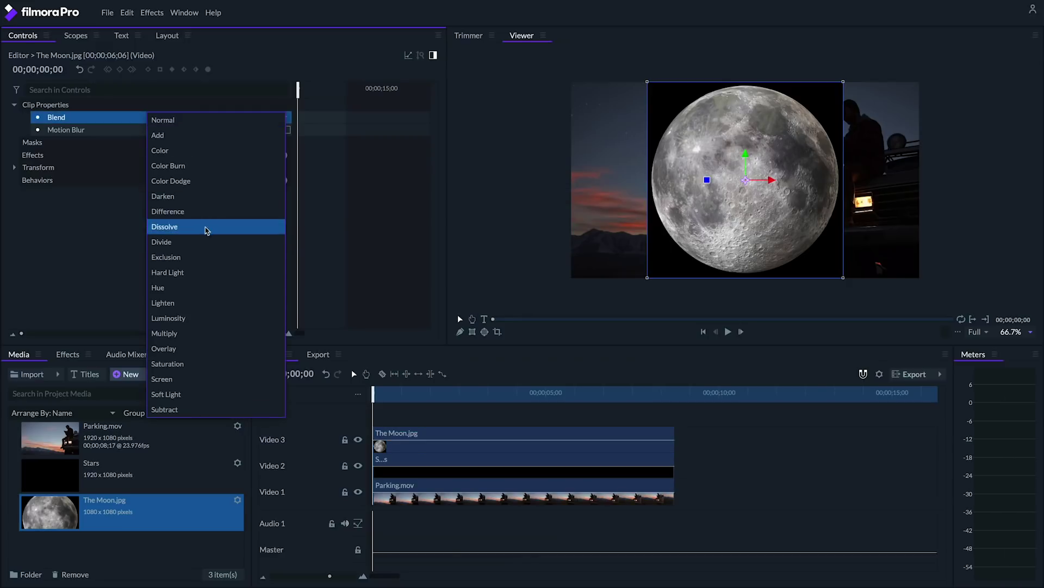
{"action": "left_click", "coordinate": [179, 384]}
Step: Scale the moon to about 23% and move it into the upper-left sky
{"action": "left_click", "coordinate": [38, 167]}
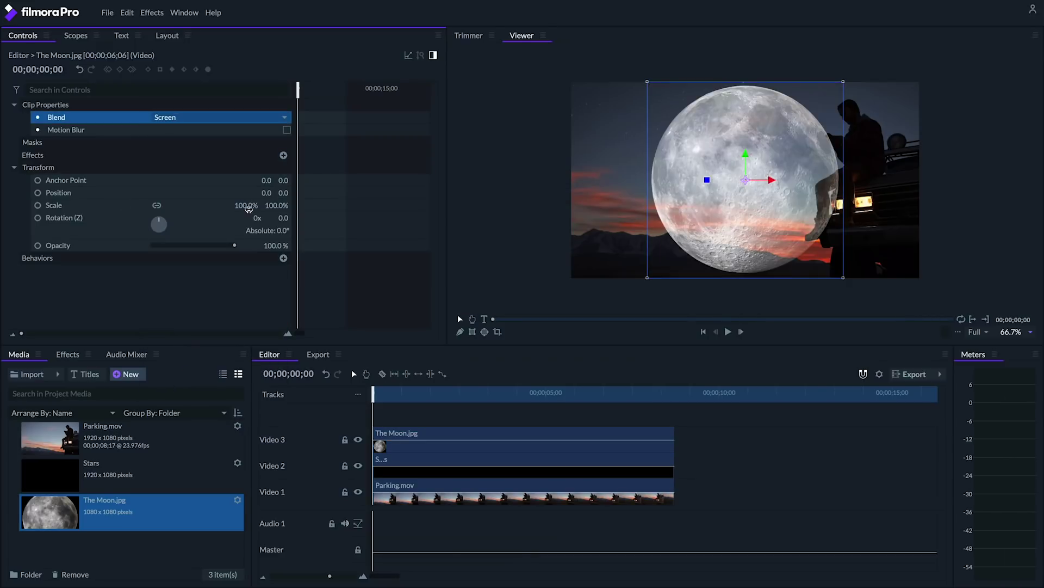
{"action": "left_click_drag", "start_coordinate": [250, 204], "coordinate": [188, 205]}
{"action": "left_click_drag", "start_coordinate": [753, 179], "coordinate": [619, 145]}
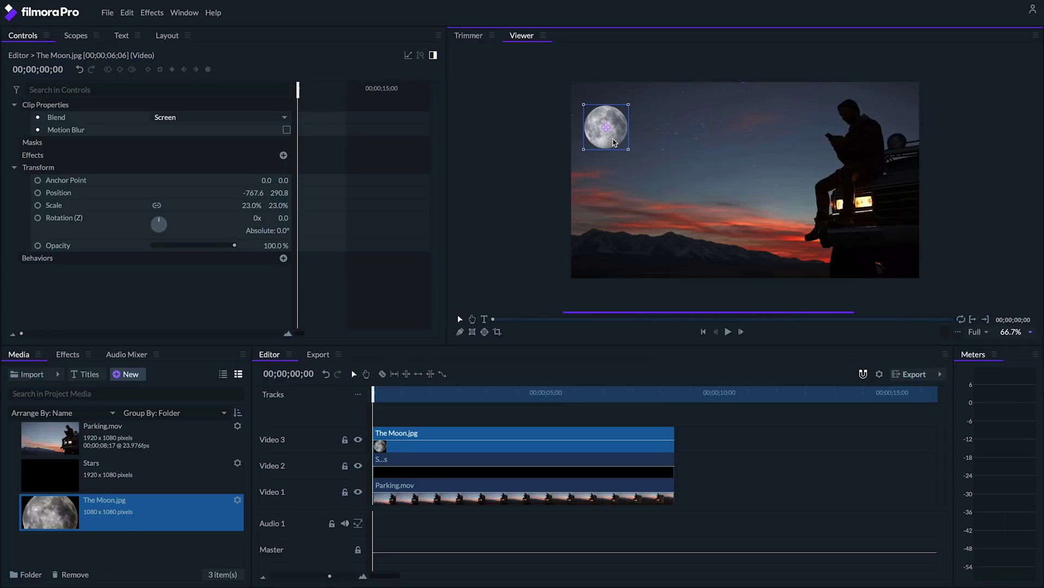
Step: Paste the Stars clip's attributes onto the moon, excluding Masks and Video Effects
{"action": "left_click", "coordinate": [481, 464]}
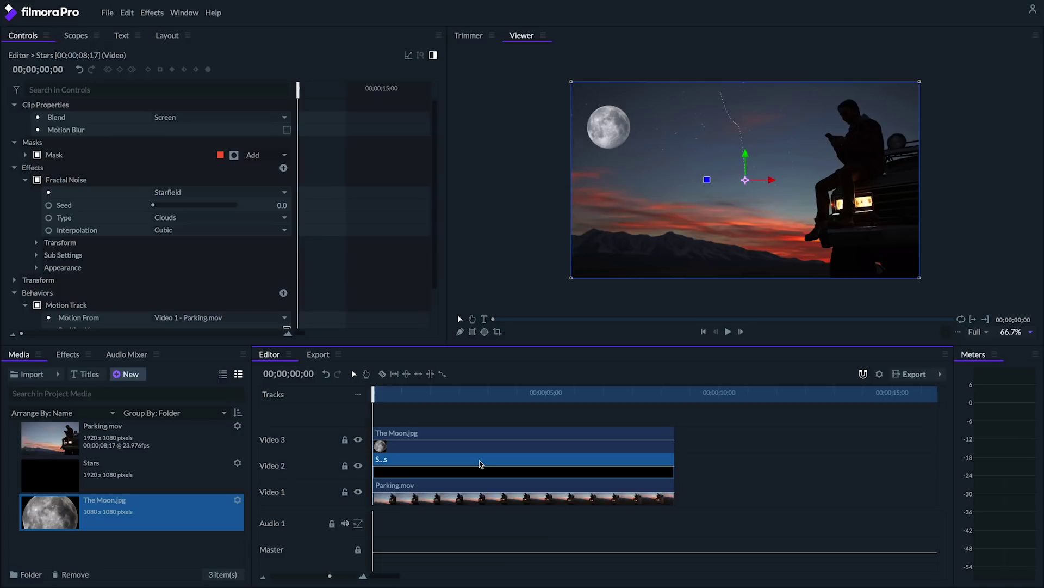
{"action": "left_click", "coordinate": [474, 437]}
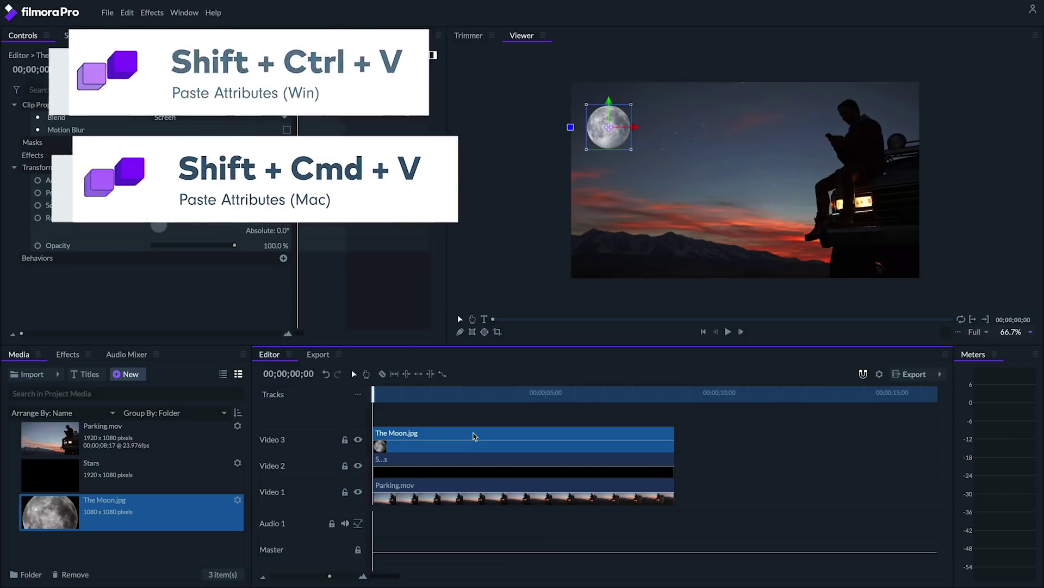
{"action": "key", "text": "ctrl+shift+v"}
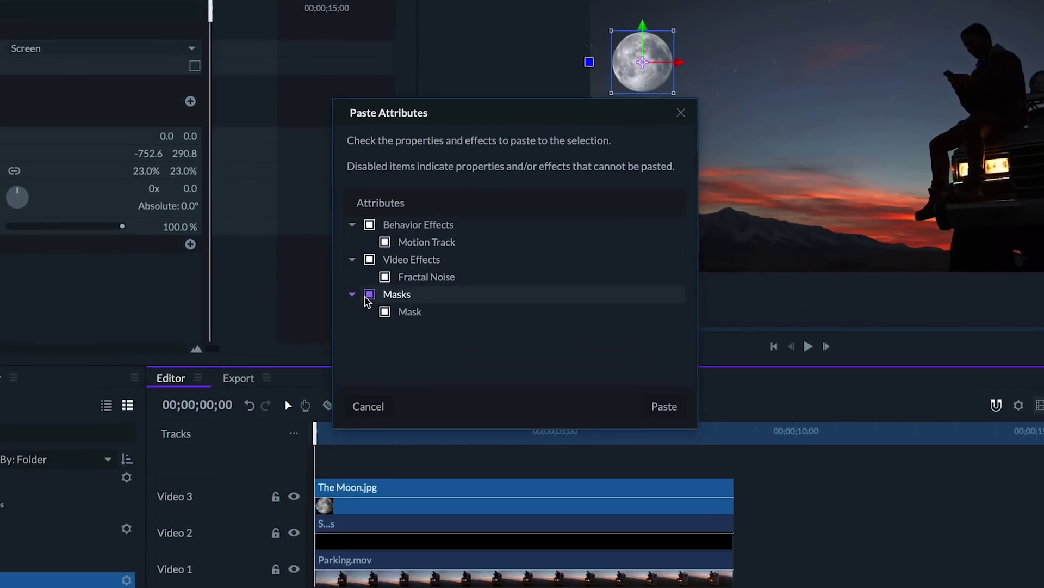
{"action": "left_click", "coordinate": [412, 295]}
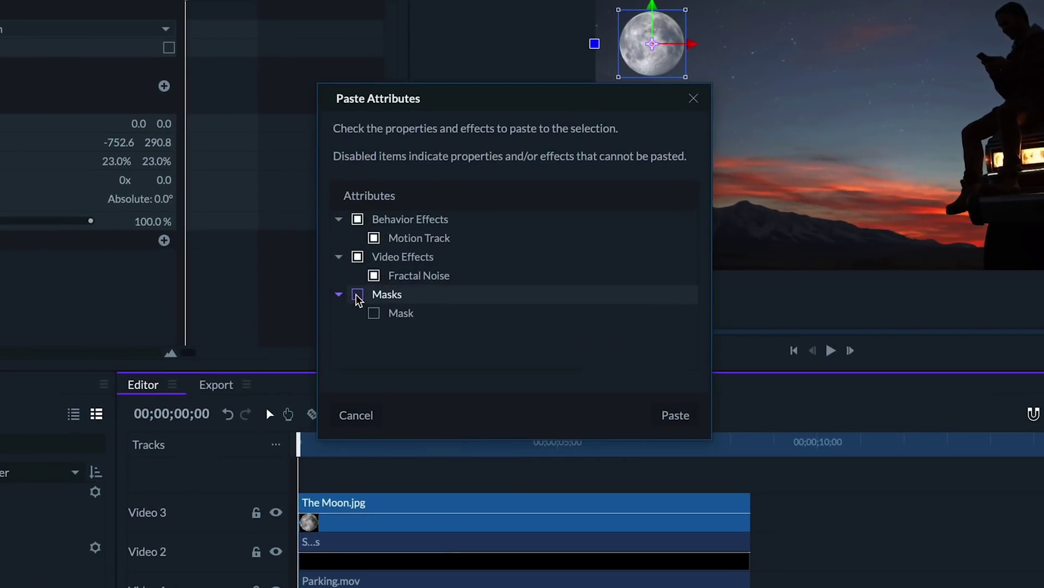
{"action": "left_click", "coordinate": [358, 256]}
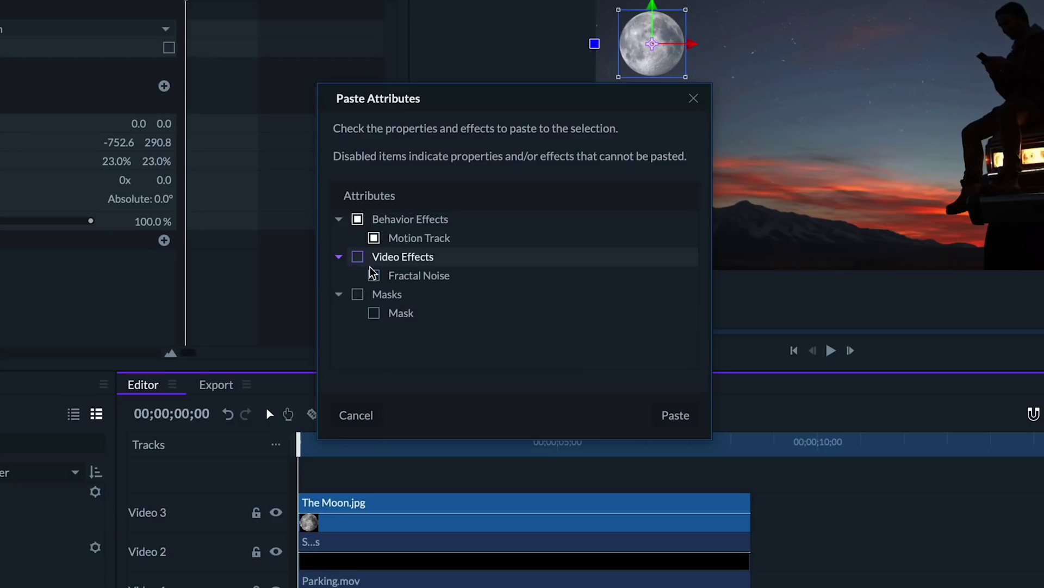
{"action": "left_click", "coordinate": [676, 415]}
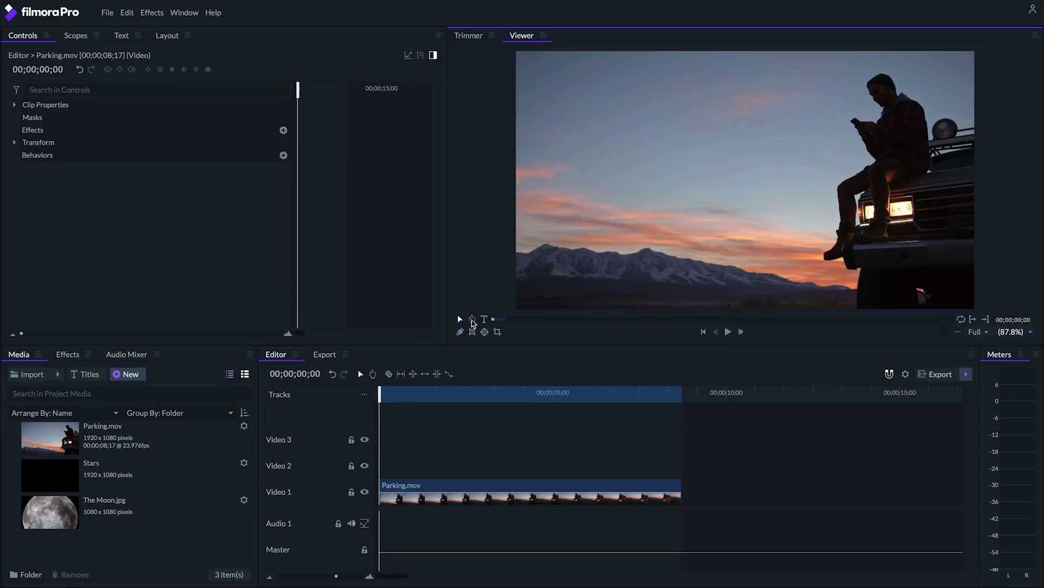
Step: Add the 'Motion tracking is great!' caption and move it left toward the phone
{"action": "left_click", "coordinate": [758, 106]}
{"action": "type", "text": "Motion tracking is"}
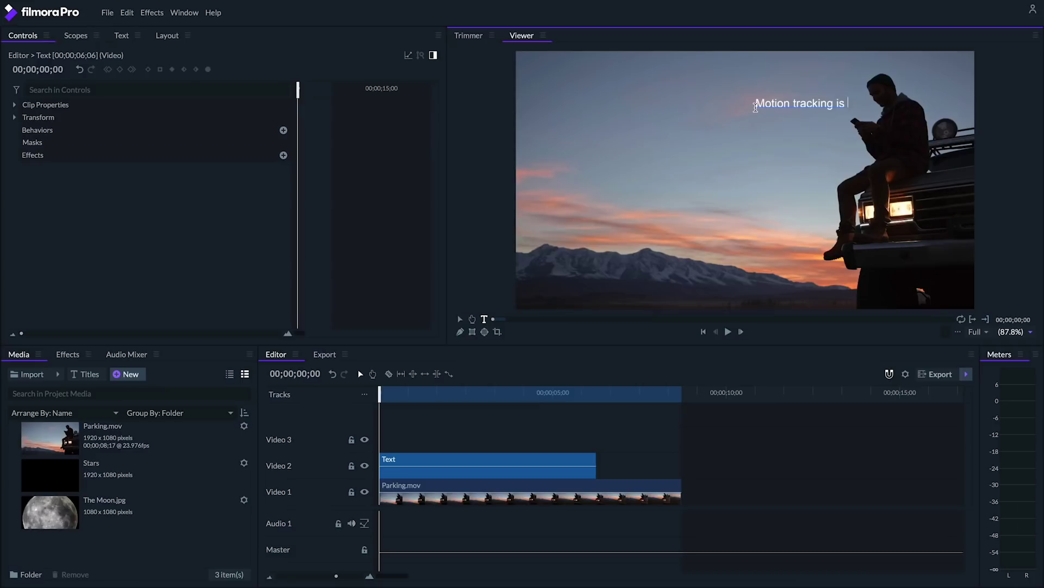
{"action": "type", "text": "great!"}
{"action": "key", "text": "ctrl+a"}
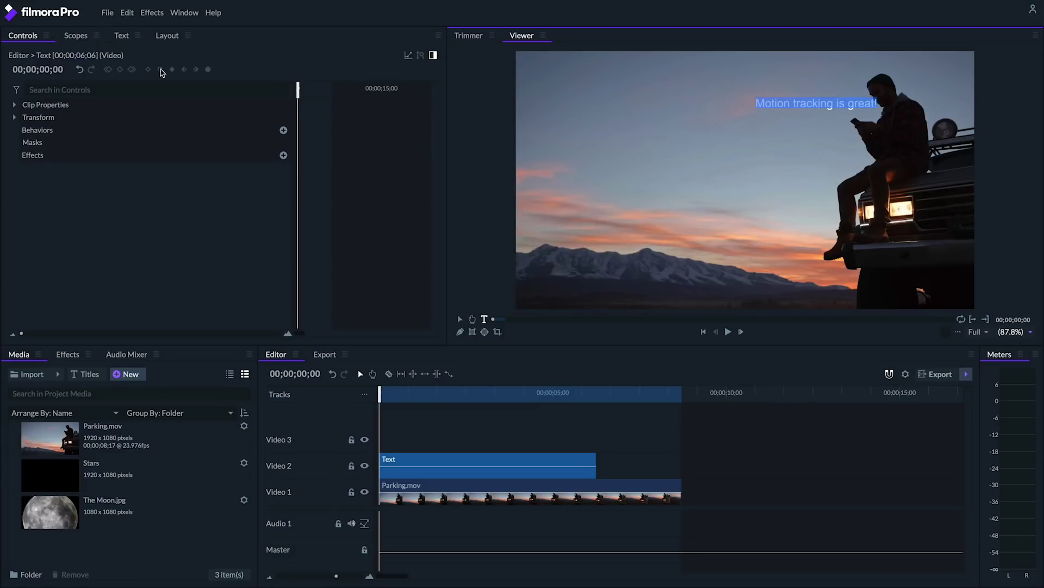
{"action": "left_click", "coordinate": [122, 36]}
{"action": "left_click", "coordinate": [24, 35]}
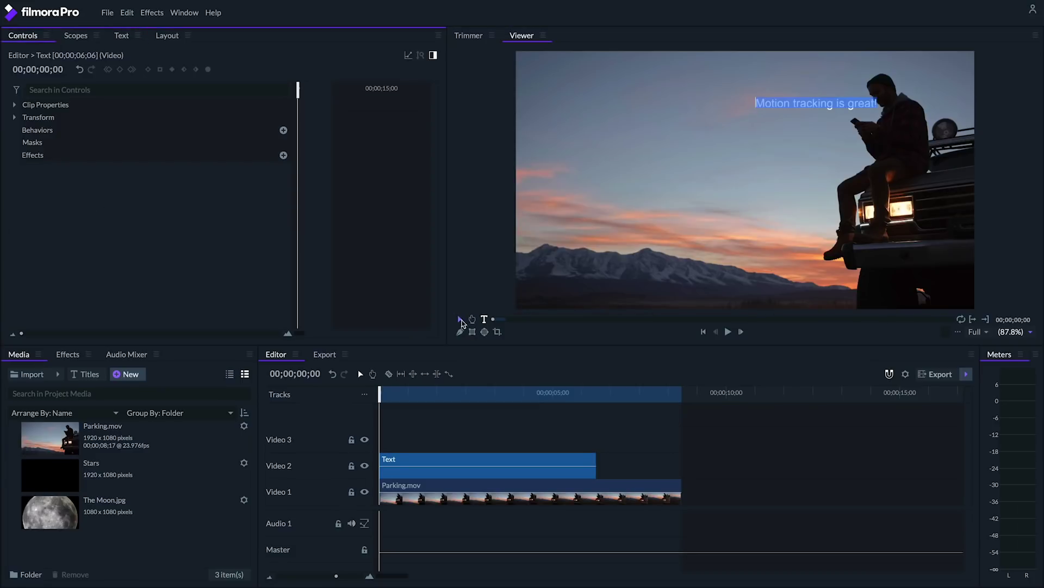
{"action": "left_click", "coordinate": [463, 320]}
{"action": "left_click_drag", "start_coordinate": [755, 106], "coordinate": [725, 116]}
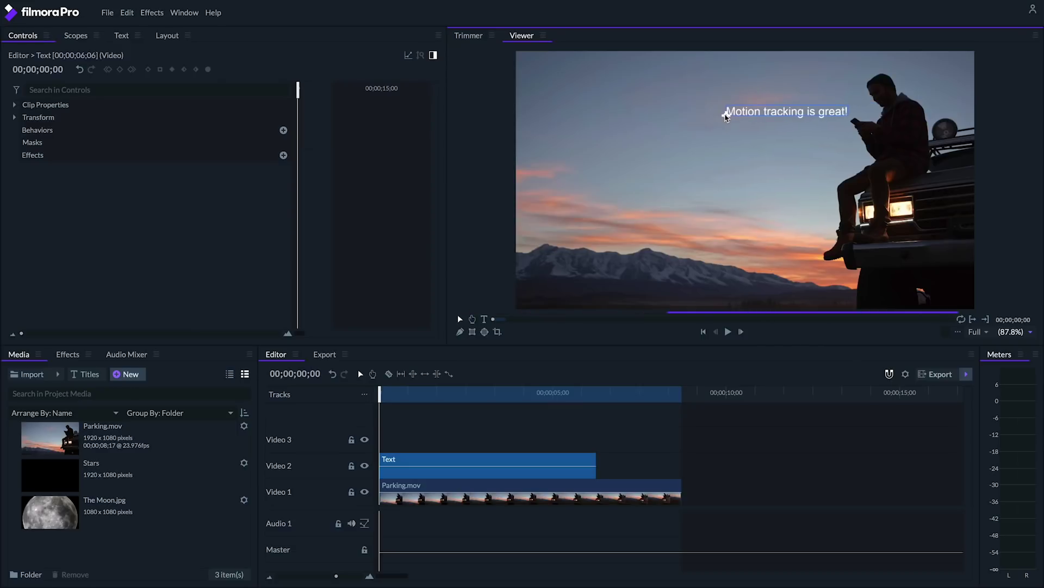
Step: Motion-track the text to Parking.mov with Rotation and Scale off, then preview playback
{"action": "left_click", "coordinate": [68, 355]}
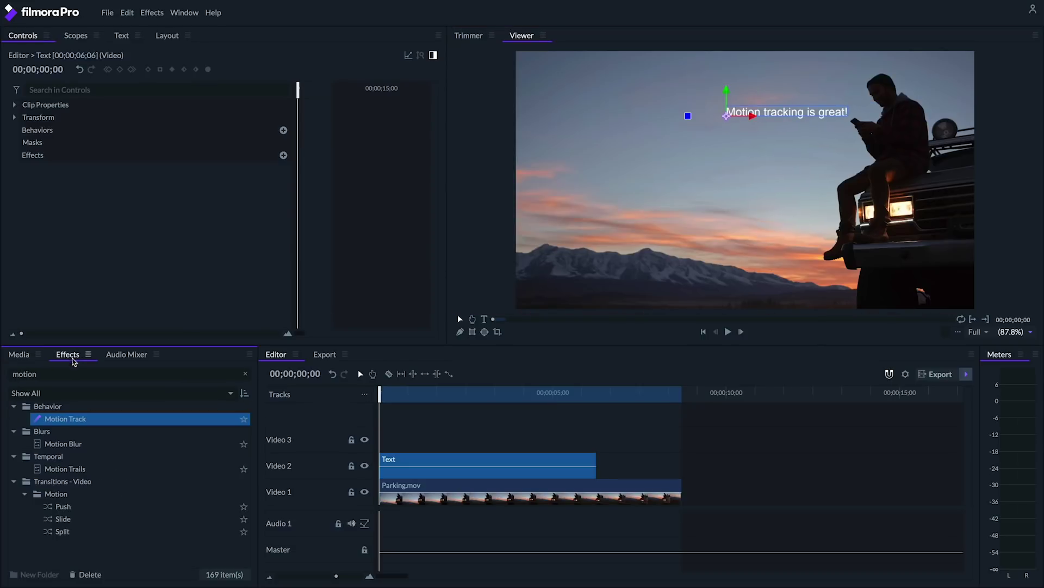
{"action": "left_click_drag", "start_coordinate": [66, 419], "coordinate": [456, 462]}
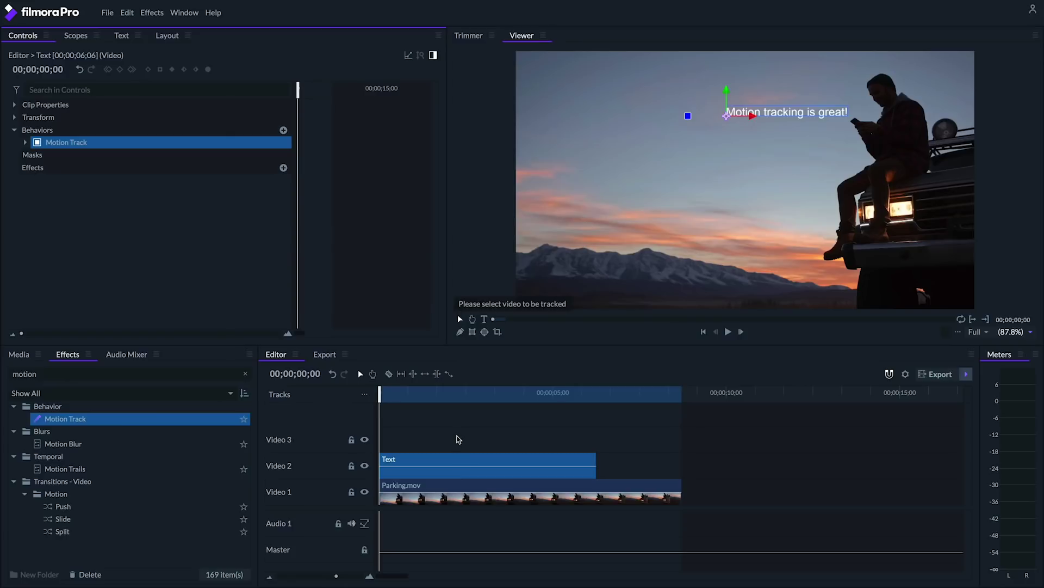
{"action": "left_click", "coordinate": [25, 143]}
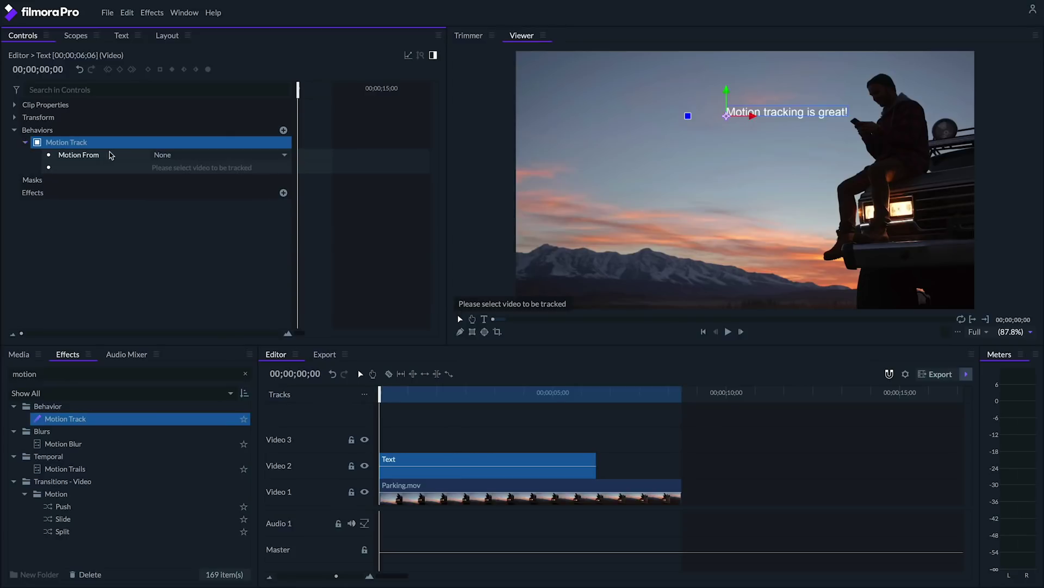
{"action": "left_click", "coordinate": [160, 156]}
{"action": "left_click", "coordinate": [180, 167]}
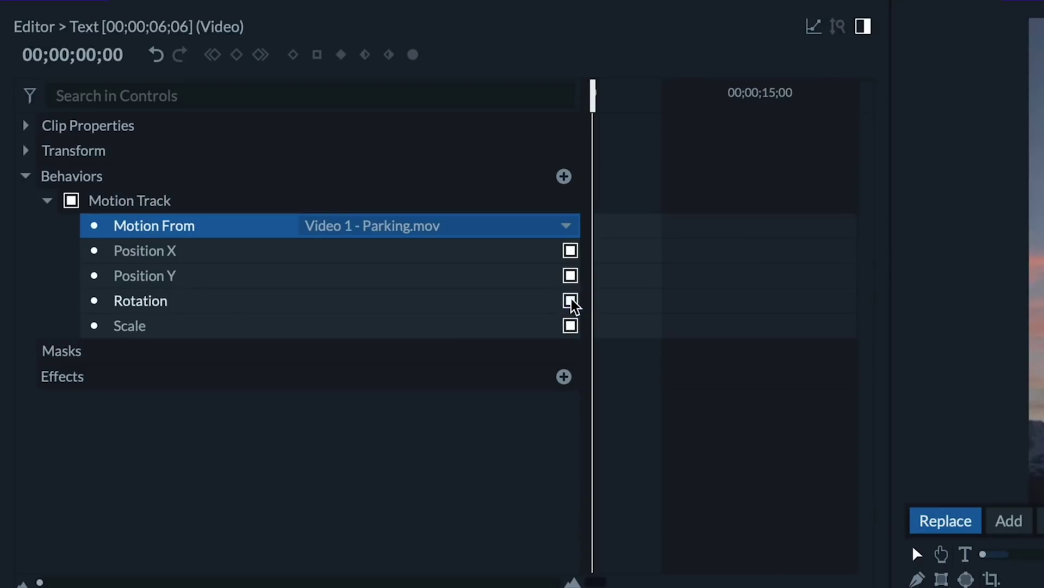
{"action": "left_click", "coordinate": [570, 300]}
{"action": "left_click", "coordinate": [570, 326]}
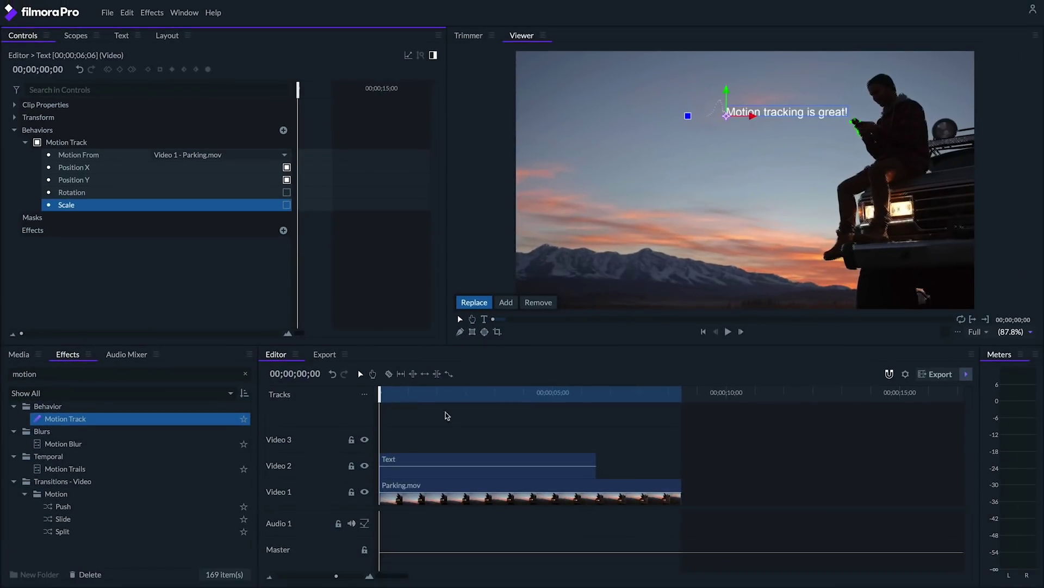
{"action": "key", "text": "space"}
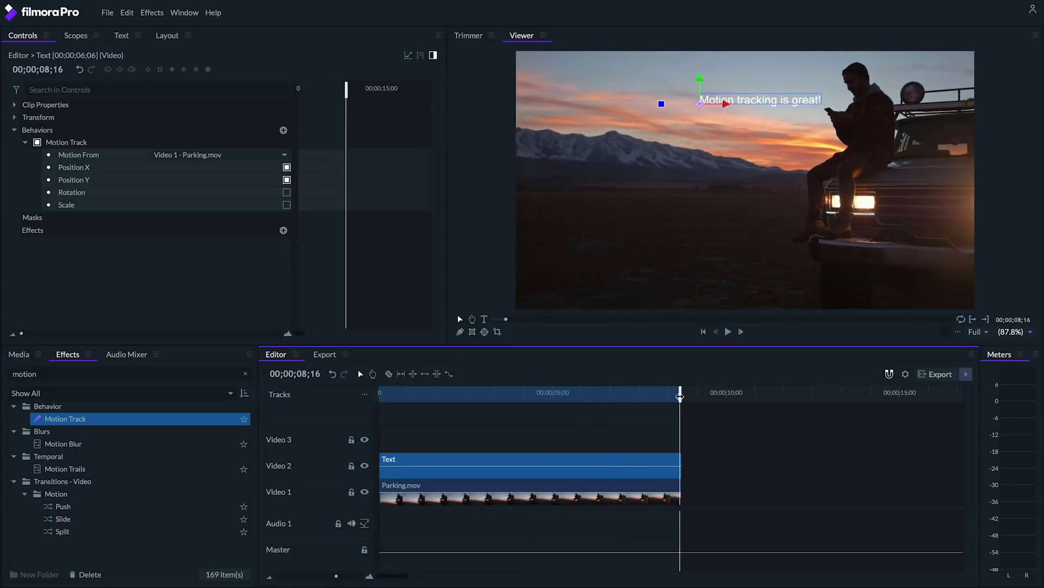
{"action": "key", "text": "Home"}
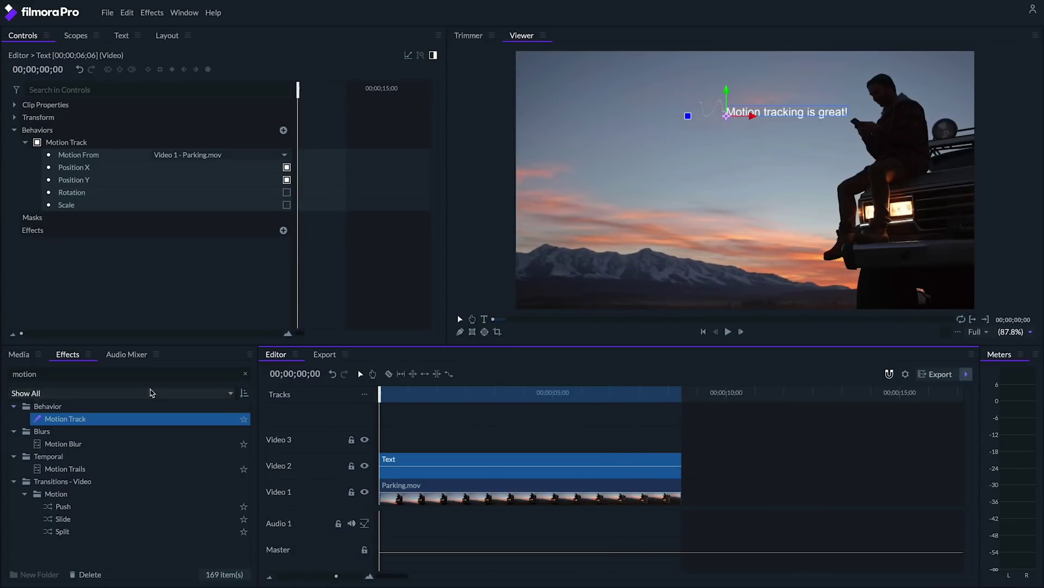
Step: Create a purple 'Chat Bubble' plane on Video 2, with the Text clip moved to Video 3
{"action": "left_click", "coordinate": [17, 354]}
{"action": "left_click", "coordinate": [150, 389]}
{"action": "type", "text": "Chat Bubble"}
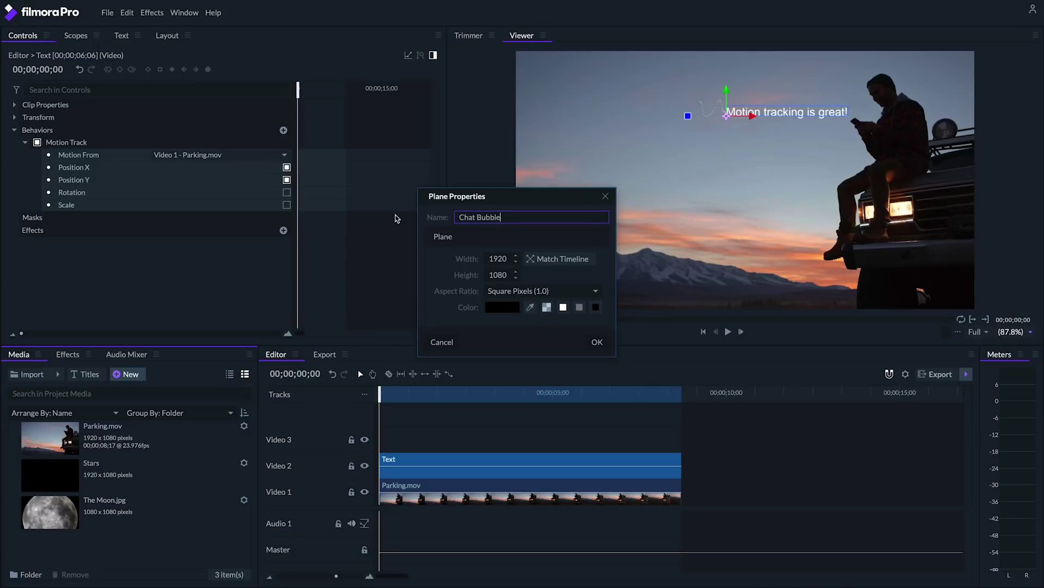
{"action": "left_click", "coordinate": [501, 308]}
{"action": "left_click", "coordinate": [598, 420]}
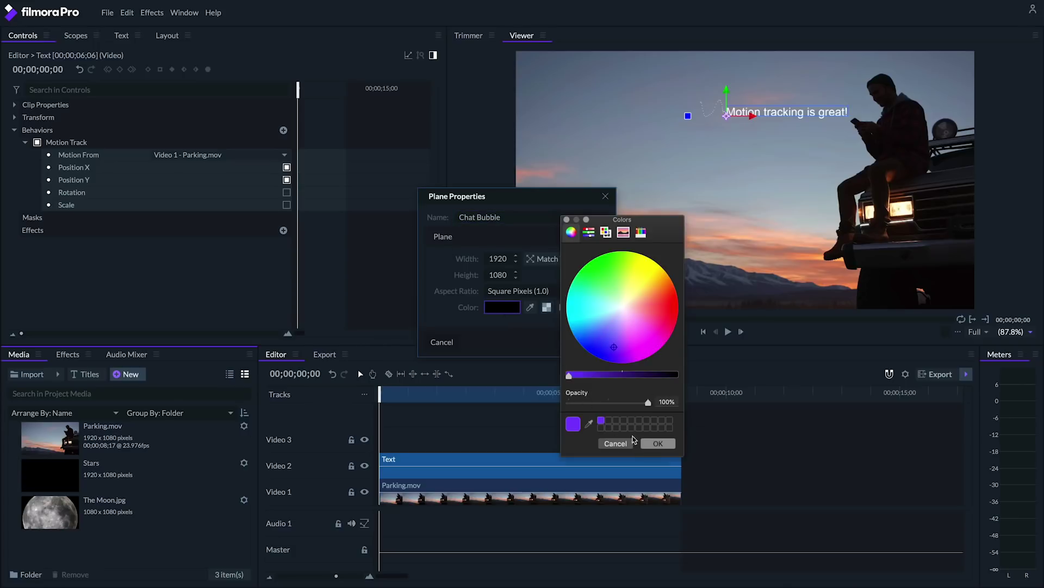
{"action": "left_click", "coordinate": [658, 443]}
{"action": "left_click", "coordinate": [599, 343]}
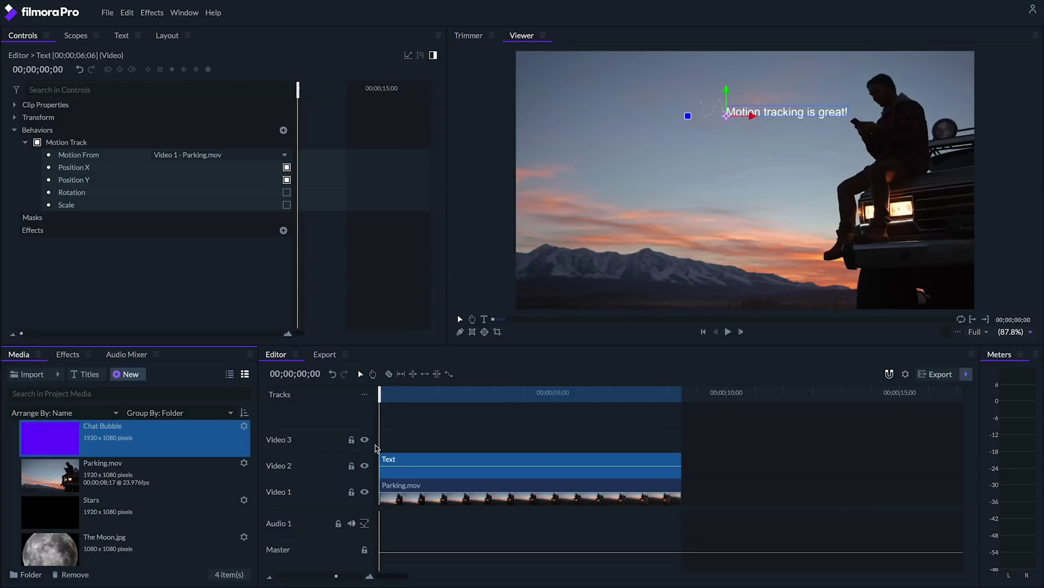
{"action": "left_click_drag", "start_coordinate": [50, 438], "coordinate": [396, 461]}
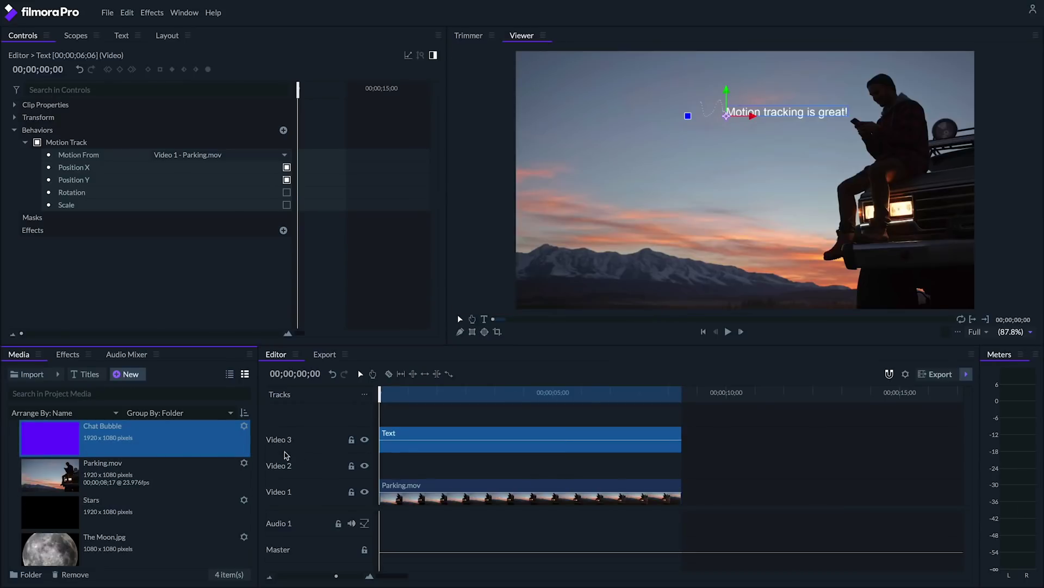
{"action": "left_click_drag", "start_coordinate": [90, 454], "coordinate": [692, 469]}
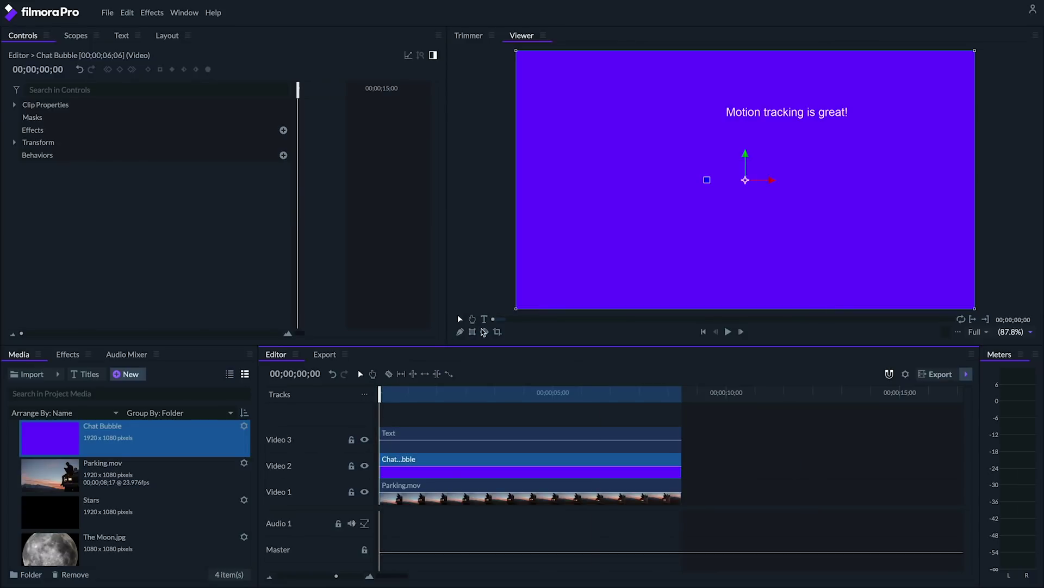
Step: At 200% Viewer zoom, draw a closed Pen mask around the caption text
{"action": "left_click", "coordinate": [461, 332]}
{"action": "left_click", "coordinate": [1014, 333]}
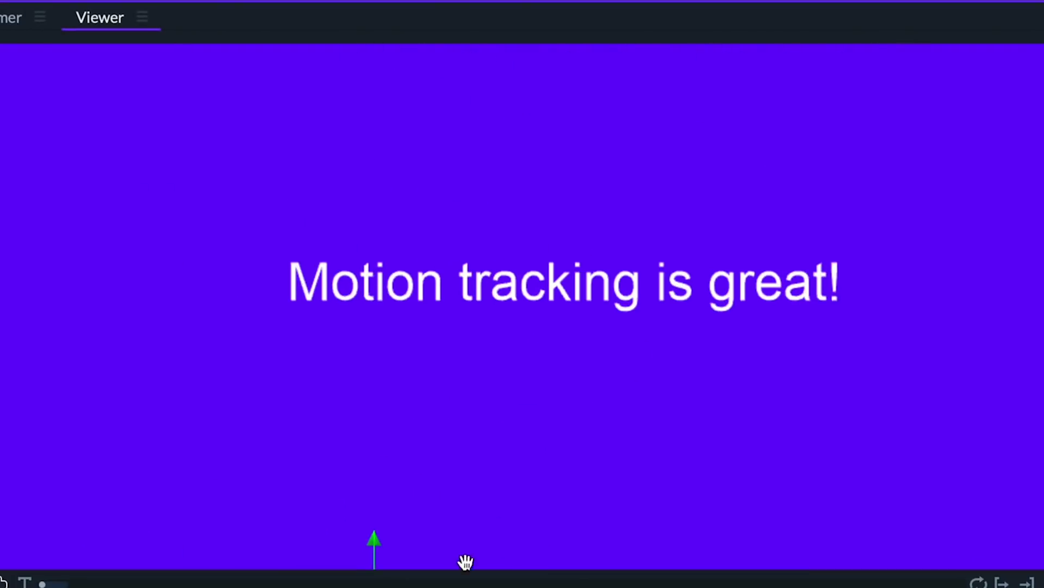
{"action": "left_click", "coordinate": [270, 282]}
{"action": "left_click_drag", "start_coordinate": [291, 315], "coordinate": [317, 313]}
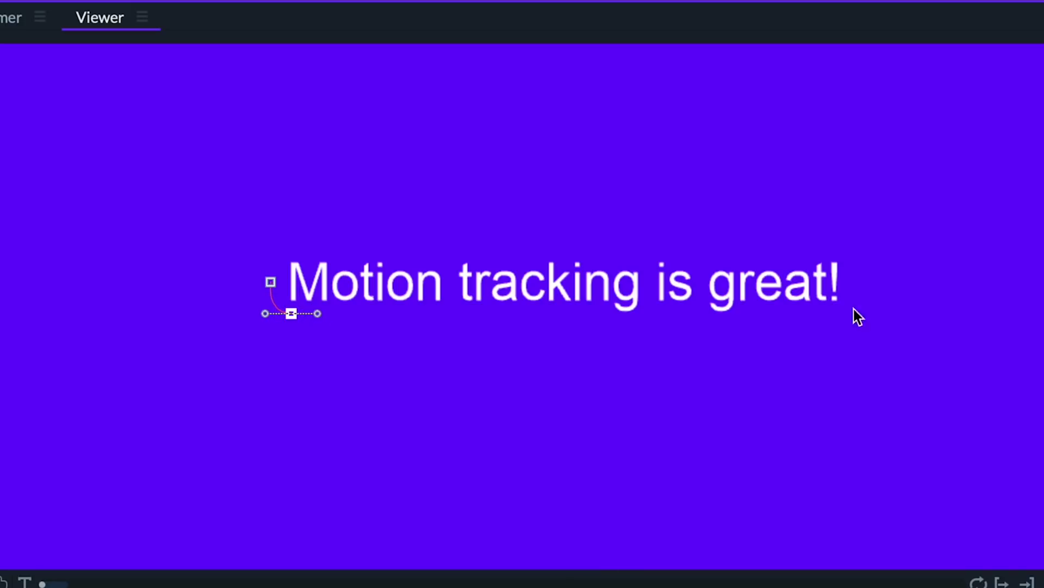
{"action": "left_click_drag", "start_coordinate": [841, 316], "coordinate": [861, 316]}
{"action": "left_click", "coordinate": [867, 280]}
{"action": "left_click_drag", "start_coordinate": [842, 236], "coordinate": [813, 236]}
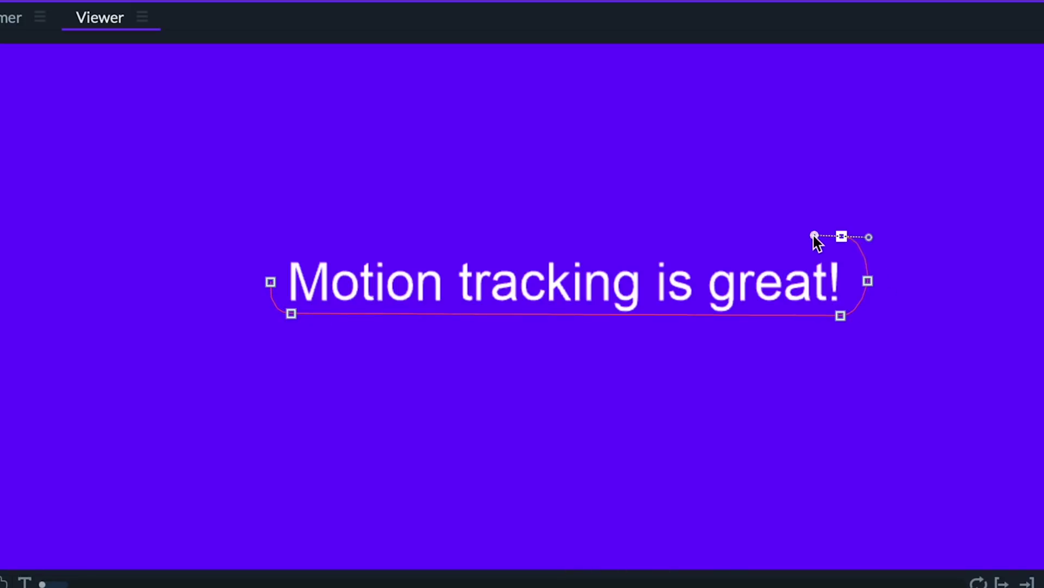
{"action": "left_click_drag", "start_coordinate": [291, 248], "coordinate": [277, 242]}
{"action": "left_click", "coordinate": [270, 282]}
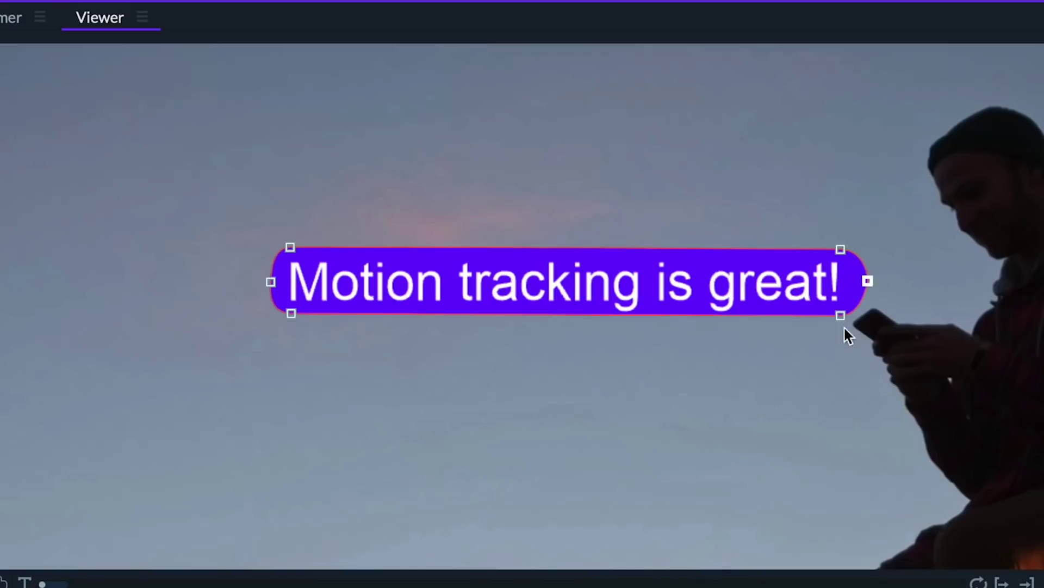
Step: Round the bubble's left end and pull its bottom-right corner toward the phone
{"action": "left_click", "coordinate": [272, 299]}
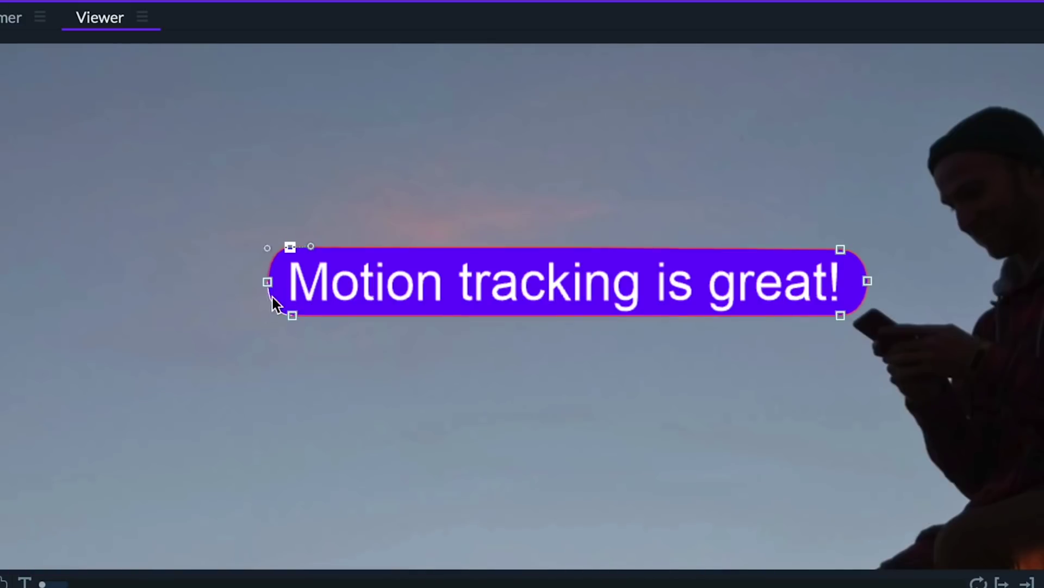
{"action": "left_click_drag", "start_coordinate": [267, 282], "coordinate": [261, 282]}
{"action": "left_click", "coordinate": [290, 314]}
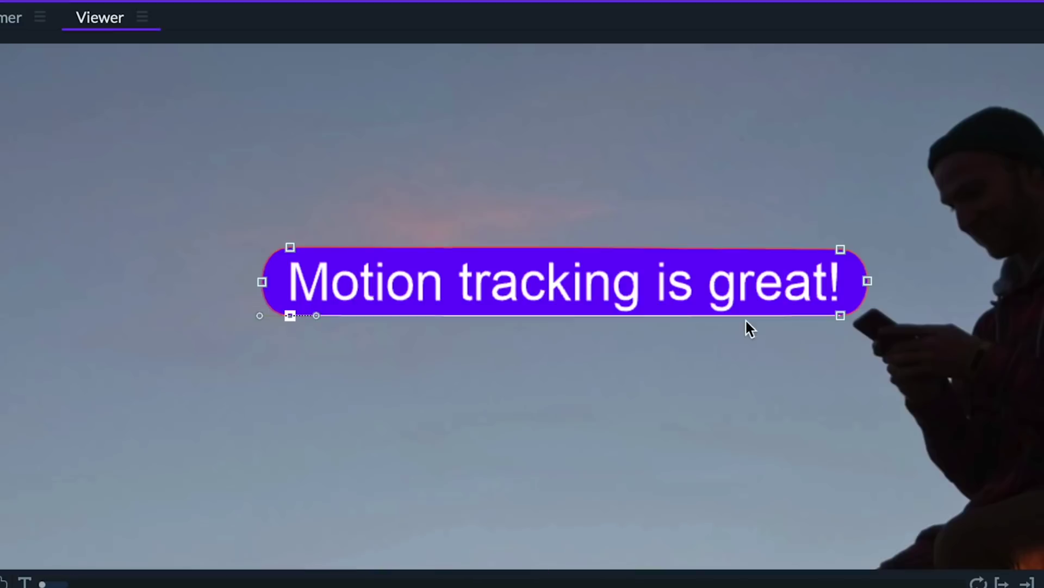
{"action": "left_click_drag", "start_coordinate": [868, 318], "coordinate": [873, 325]}
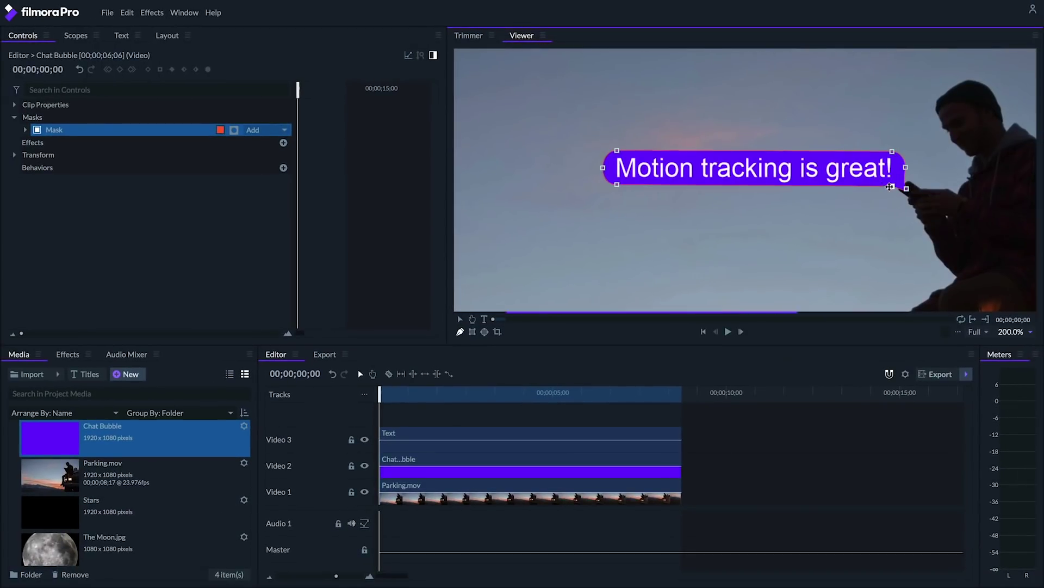
Step: Select the Text clip to copy its attributes, then the Chat Bubble clip
{"action": "left_click", "coordinate": [740, 424]}
{"action": "left_click", "coordinate": [438, 439]}
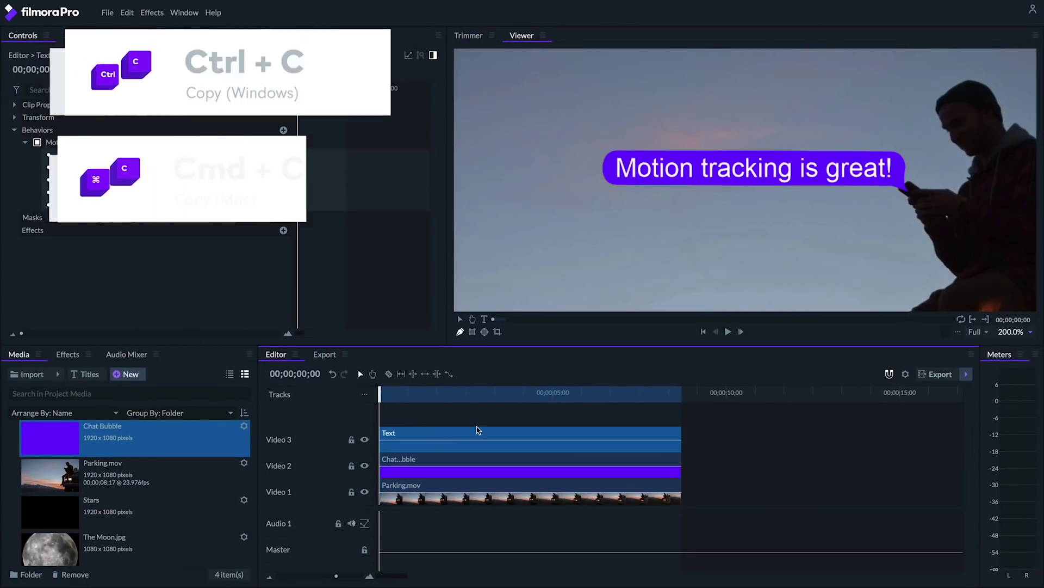
{"action": "left_click", "coordinate": [468, 465]}
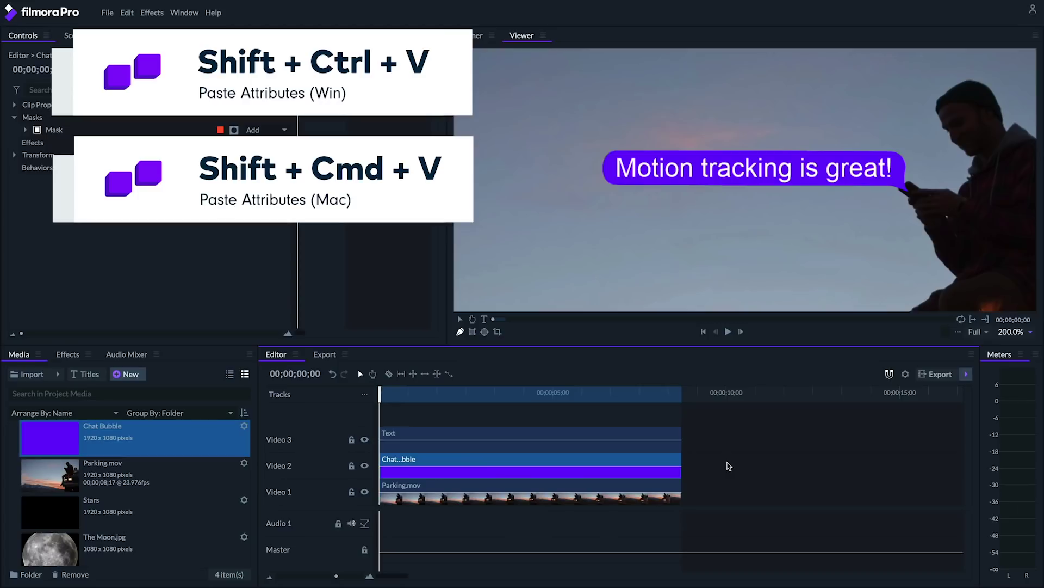
Step: Paste the Text clip's attributes onto the Chat Bubble, excluding Video Transforms
{"action": "key", "text": "ctrl+shift+v"}
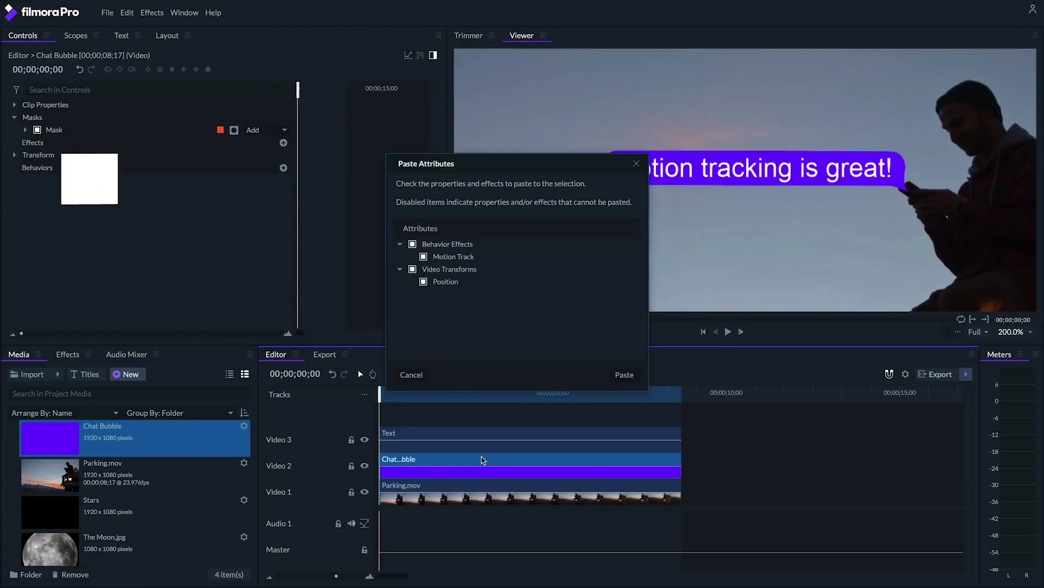
{"action": "left_click", "coordinate": [412, 268]}
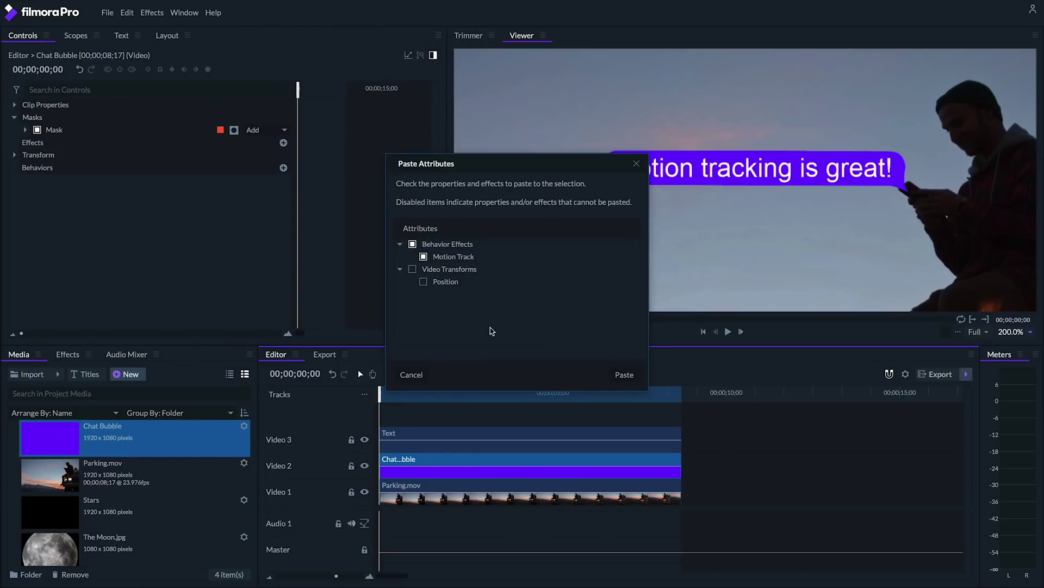
{"action": "left_click", "coordinate": [622, 374]}
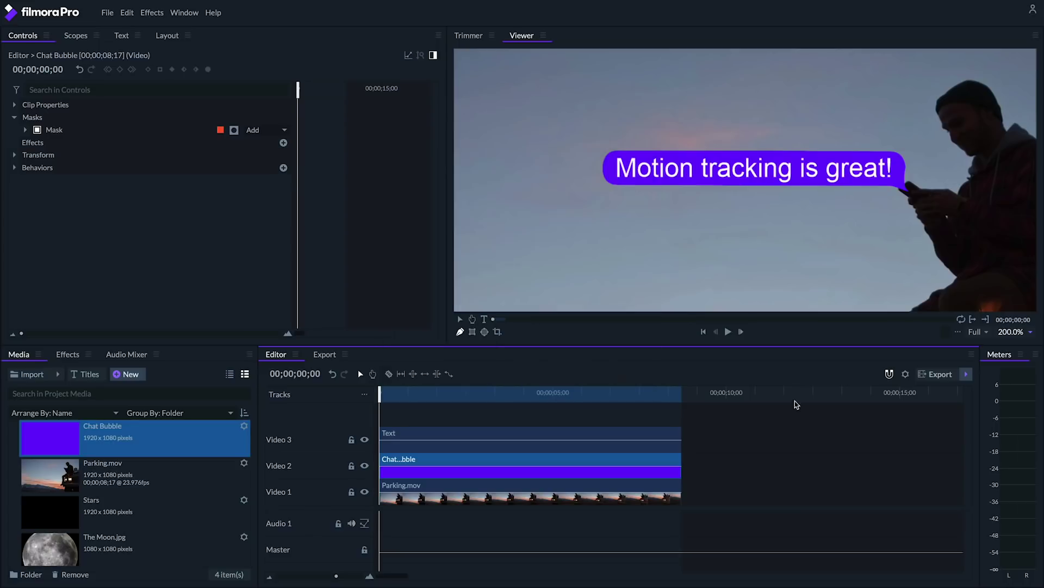
Step: Fit the Viewer to the frame and play back the tracked bubble
{"action": "left_click", "coordinate": [1015, 331]}
{"action": "left_click", "coordinate": [1013, 422]}
{"action": "key", "text": "space"}
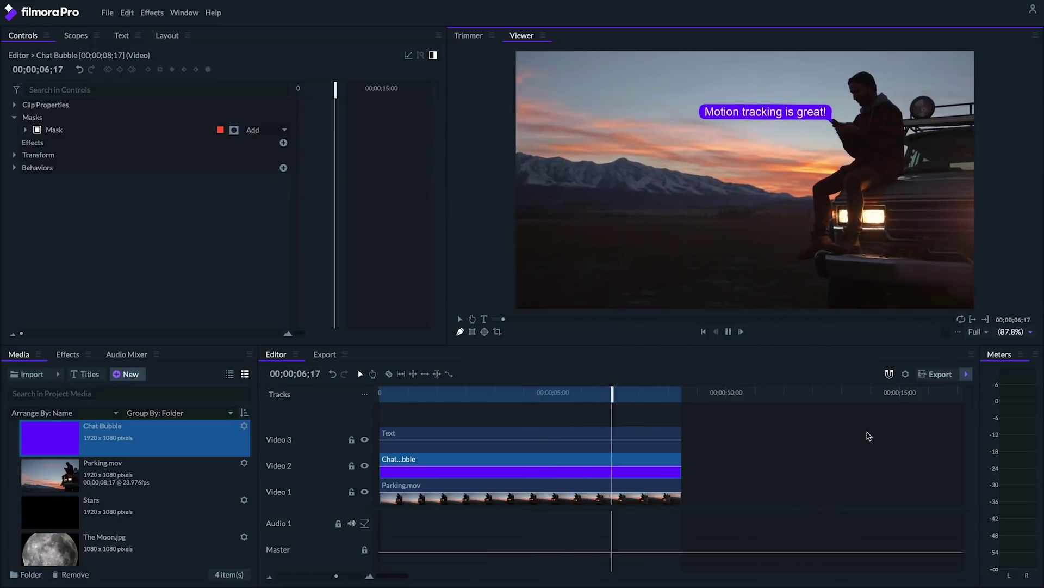
{"action": "left_click", "coordinate": [667, 397]}
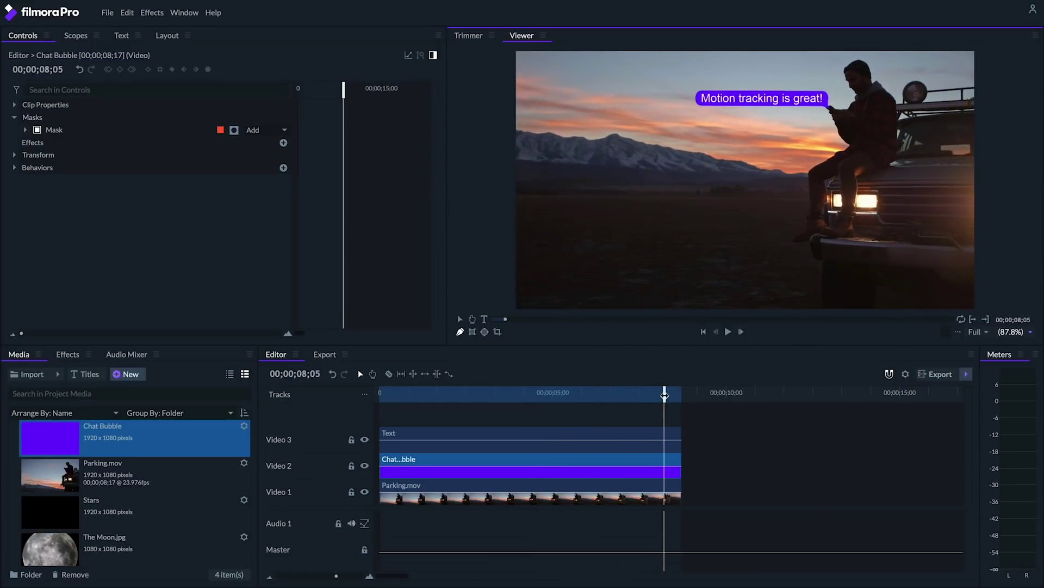
{"action": "left_click_drag", "start_coordinate": [665, 394], "coordinate": [331, 374]}
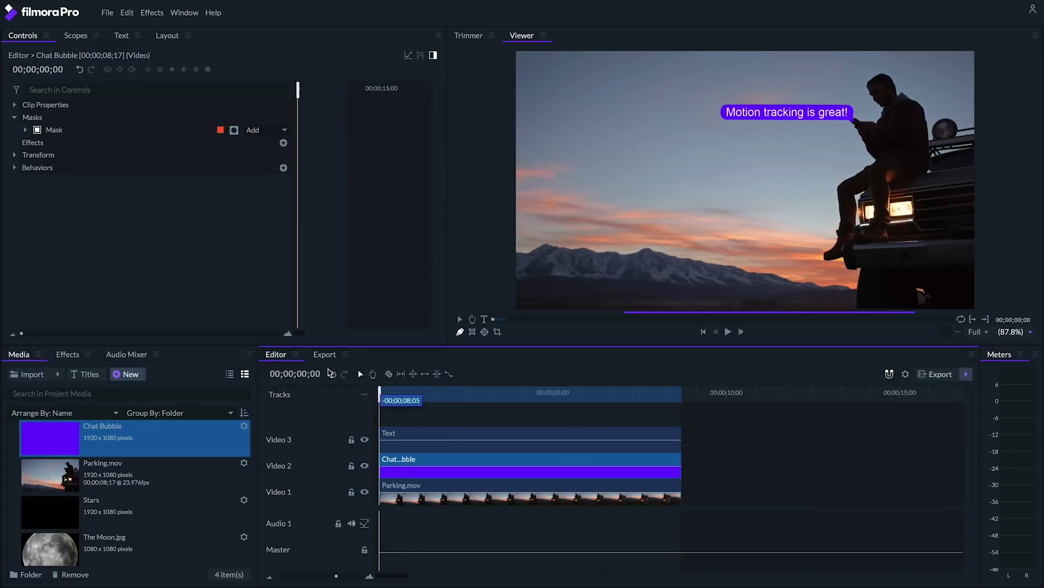
{"action": "left_click", "coordinate": [516, 438]}
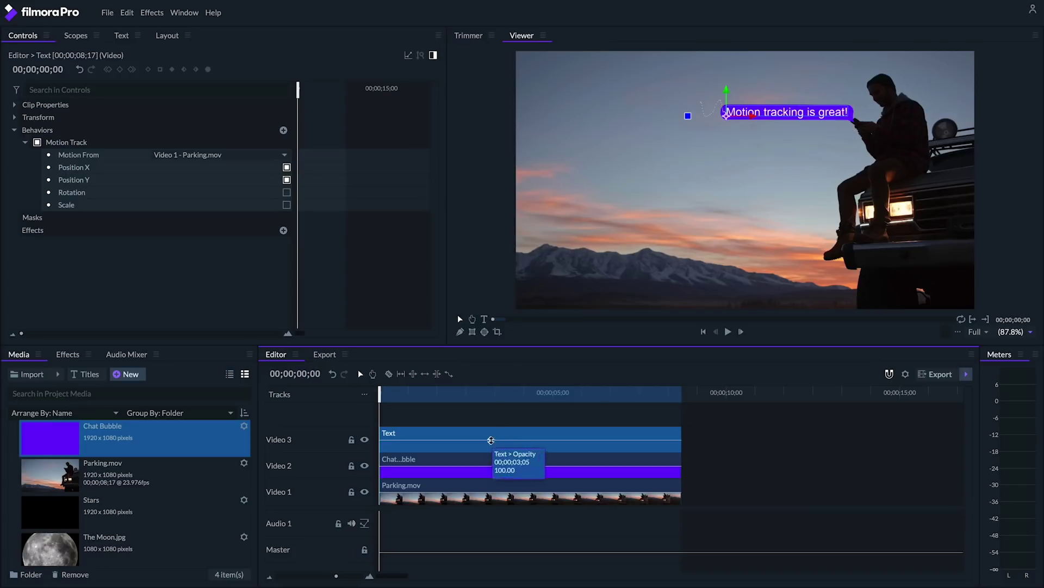
{"action": "left_click", "coordinate": [491, 460]}
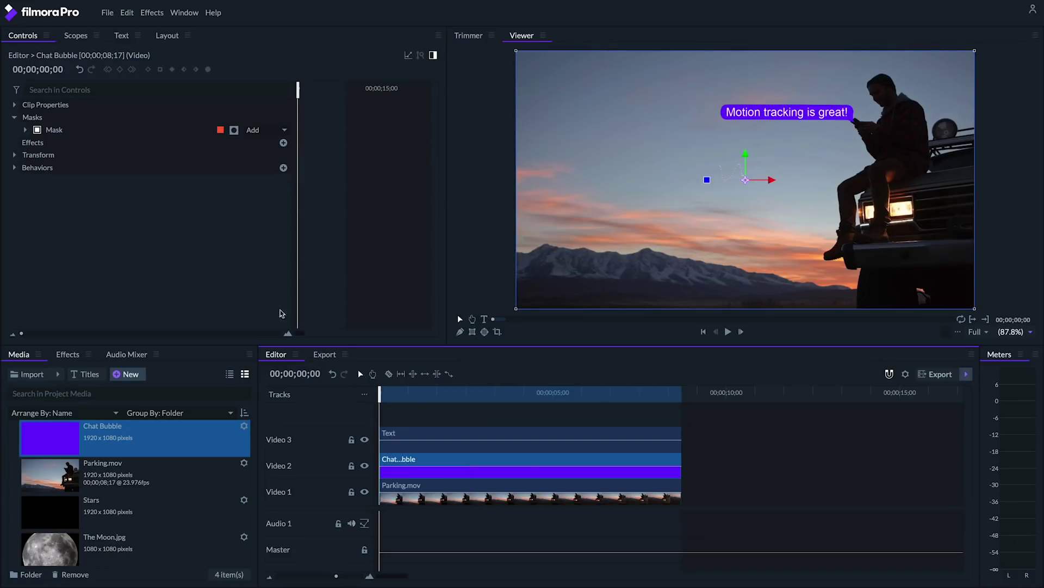
Step: Move the Chat Bubble's anchor point onto the bubble's corner
{"action": "left_click", "coordinate": [14, 155]}
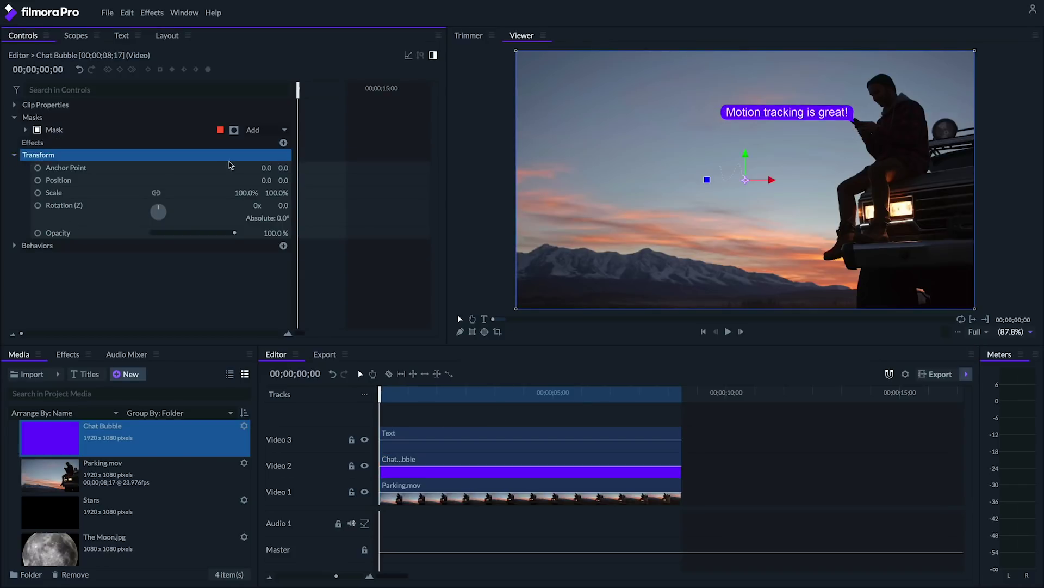
{"action": "left_click_drag", "start_coordinate": [266, 167], "coordinate": [343, 168]}
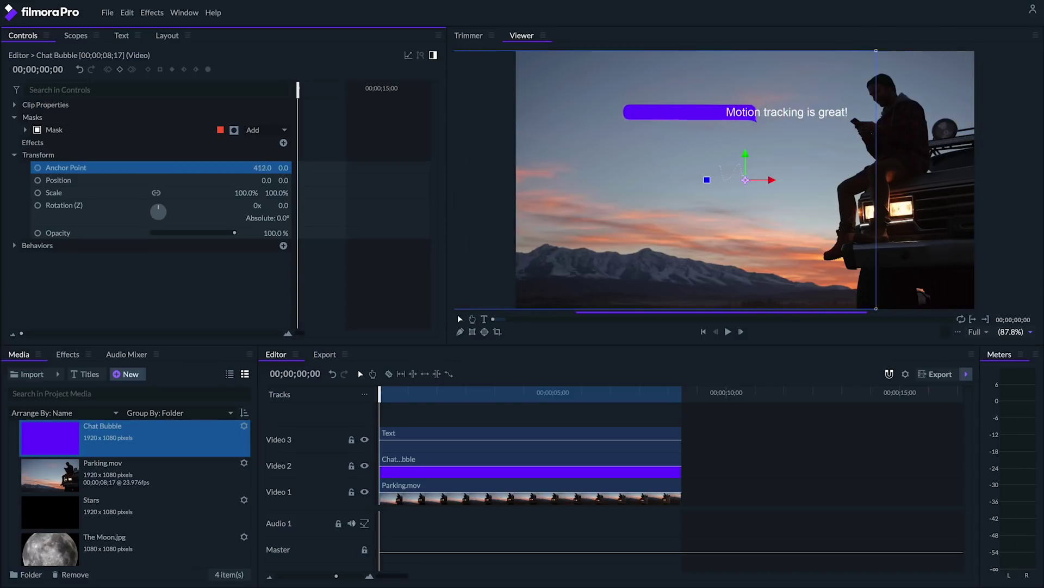
{"action": "mouse_move", "coordinate": [263, 167]}
{"action": "left_mouse_down"}
{"action": "mouse_move", "coordinate": [244, 170]}
{"action": "mouse_move", "coordinate": [327, 167]}
{"action": "left_mouse_up"}
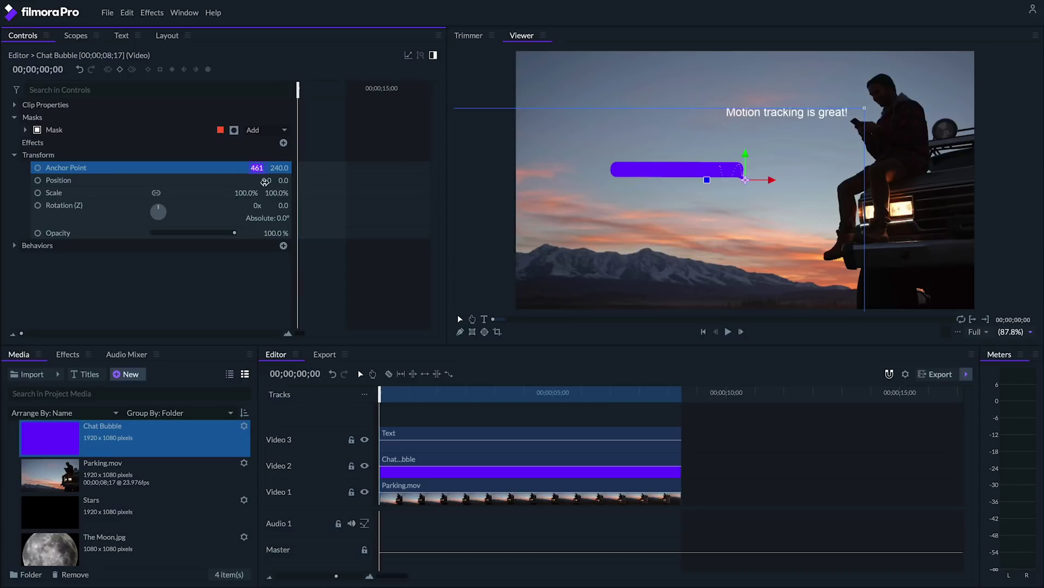
{"action": "type", "text": "61"}
Step: Set the bubble's Position to 461, 240, then test-scrub Scale and undo it
{"action": "key", "text": "Tab"}
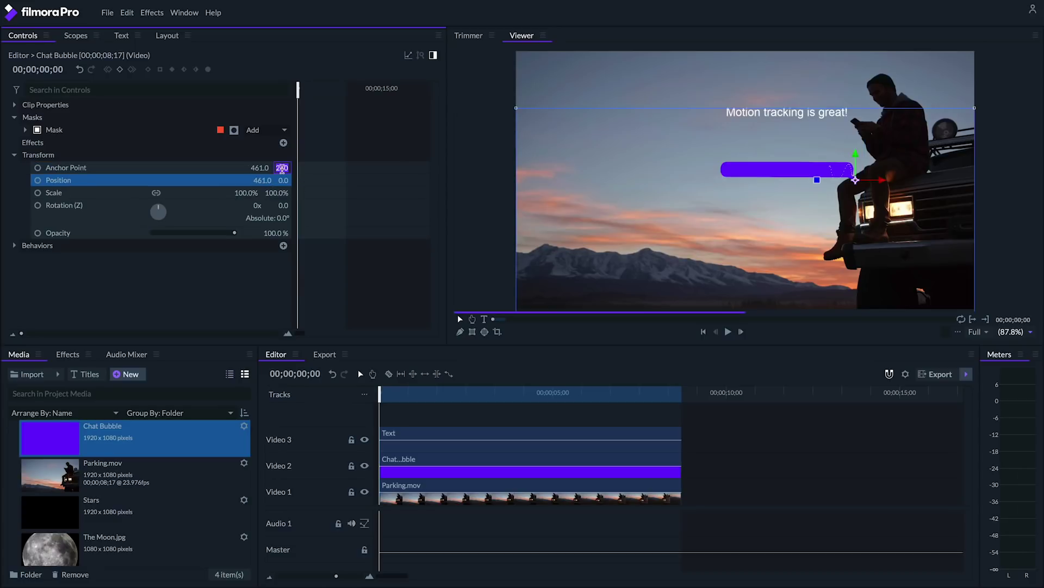
{"action": "type", "text": "40"}
{"action": "key", "text": "Return"}
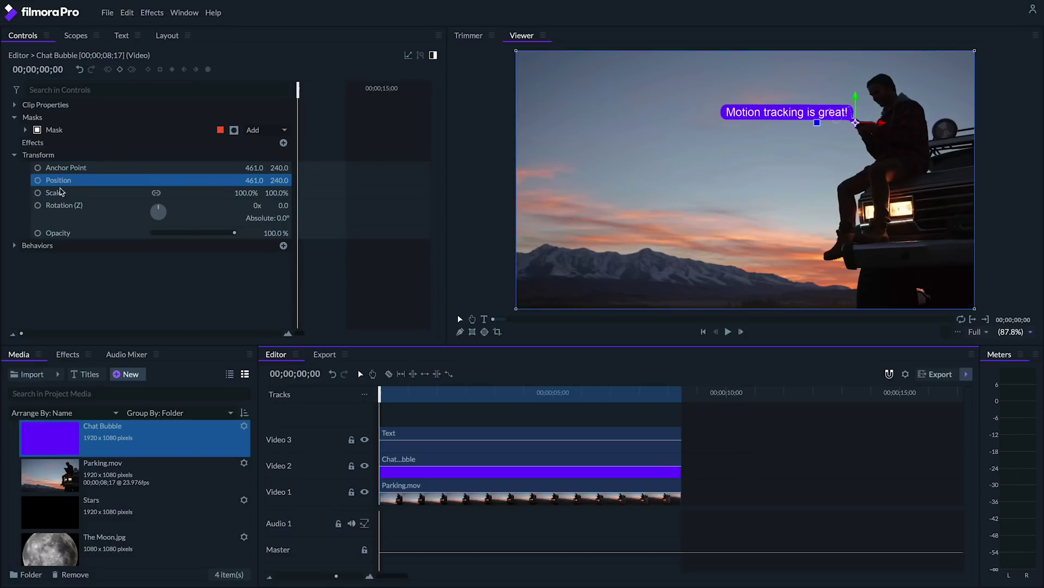
{"action": "left_click_drag", "start_coordinate": [247, 193], "coordinate": [197, 193]}
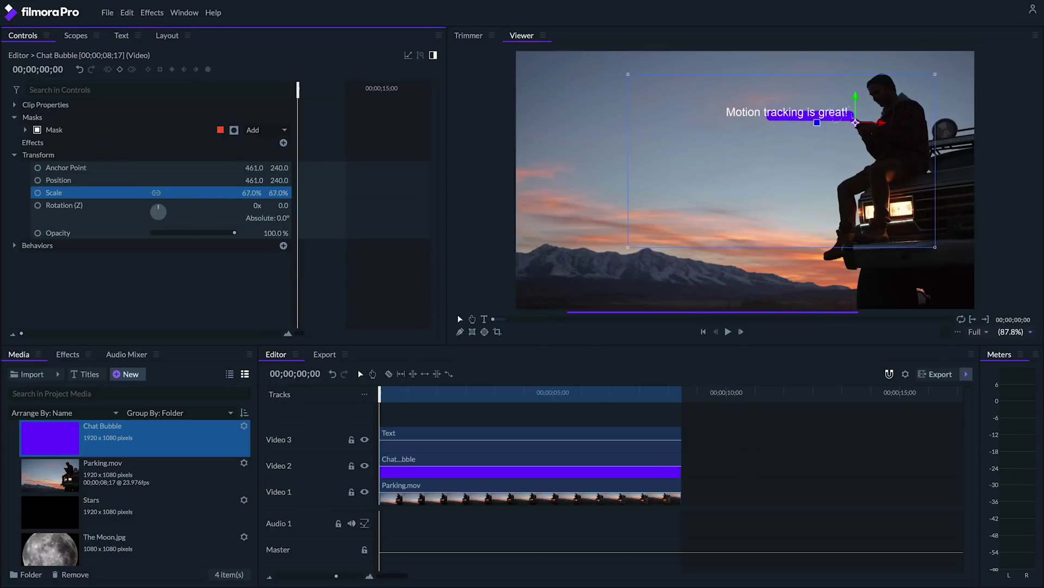
{"action": "key", "text": "ctrl+z"}
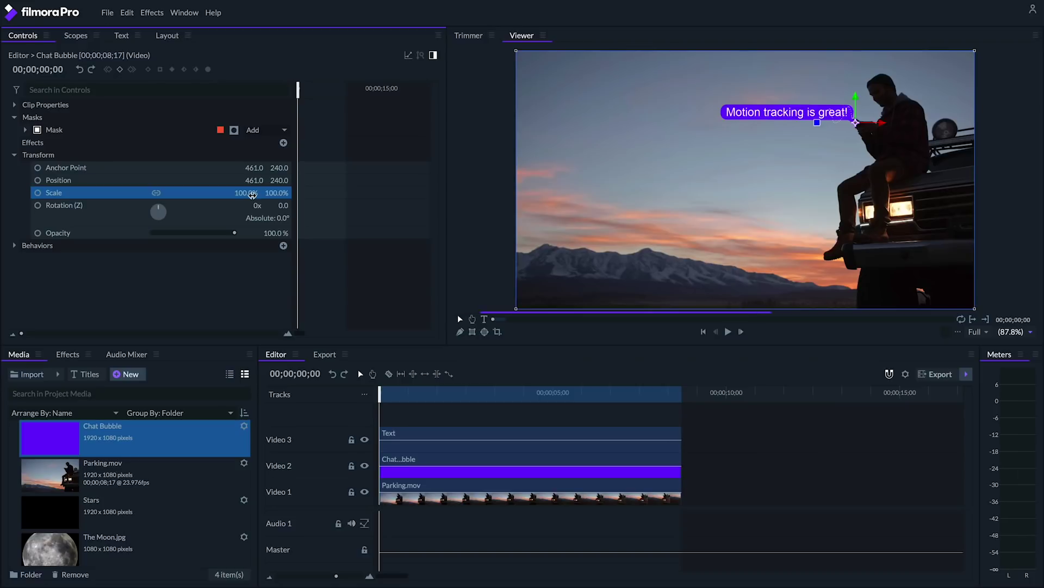
Step: Widen the keyframe timeline and add Scale keyframes at 00;00 and 00;08
{"action": "left_click", "coordinate": [288, 335]}
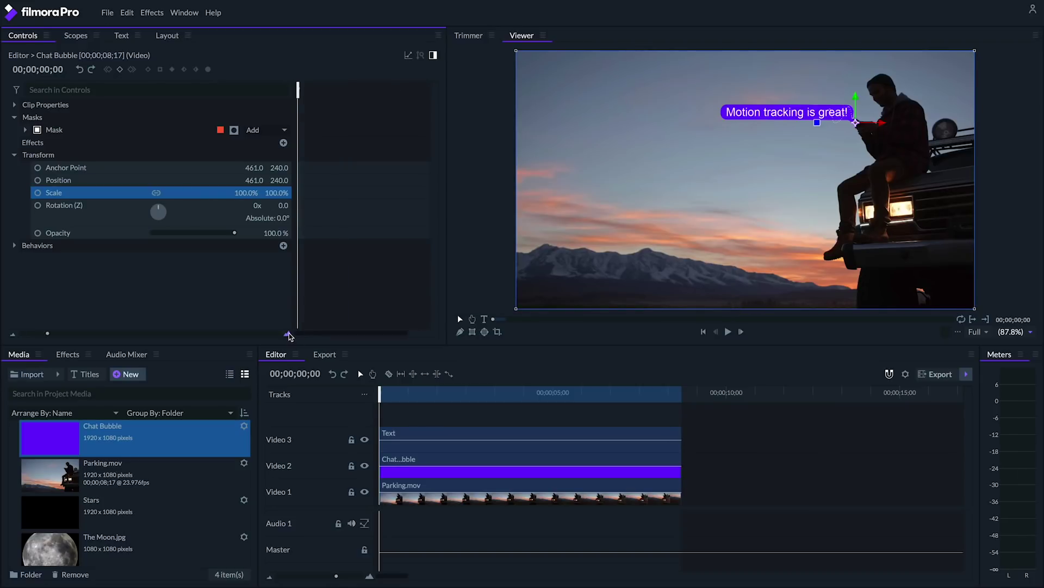
{"action": "left_click_drag", "start_coordinate": [289, 335], "coordinate": [345, 333]}
{"action": "left_click", "coordinate": [38, 193]}
{"action": "left_click_drag", "start_coordinate": [300, 90], "coordinate": [309, 97]}
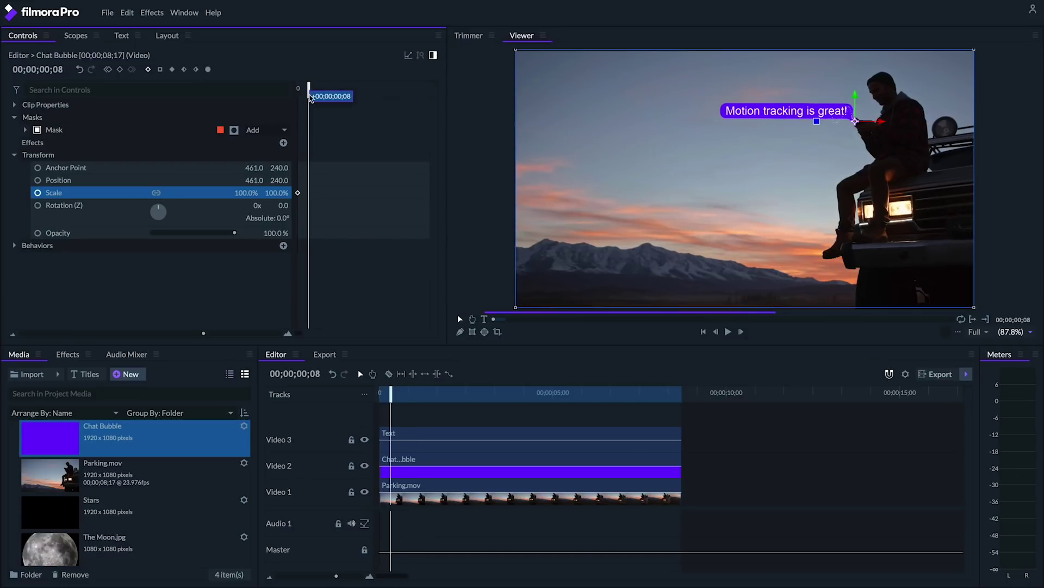
{"action": "left_click", "coordinate": [119, 69]}
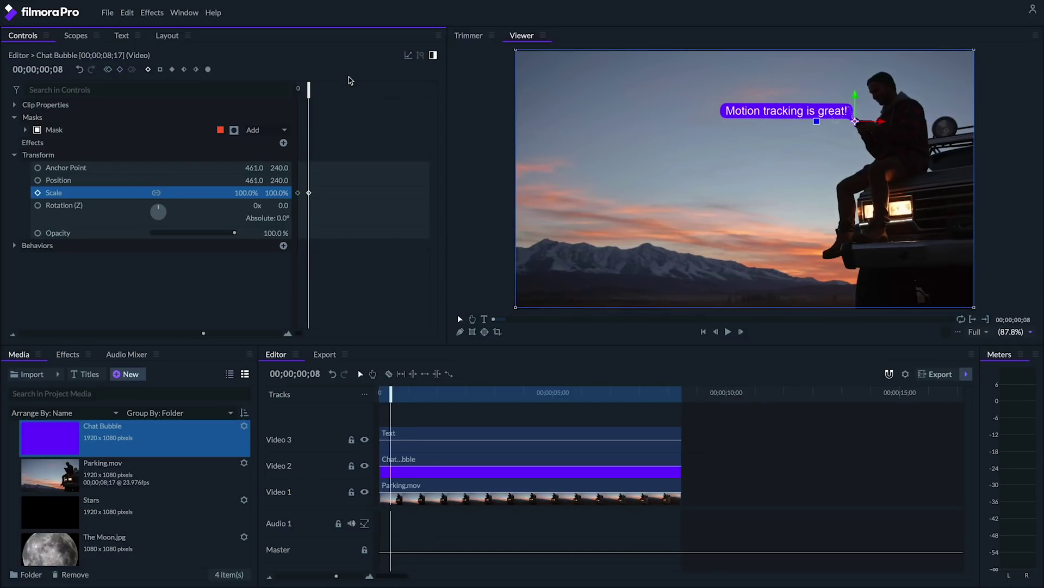
{"action": "left_click_drag", "start_coordinate": [309, 87], "coordinate": [318, 96]}
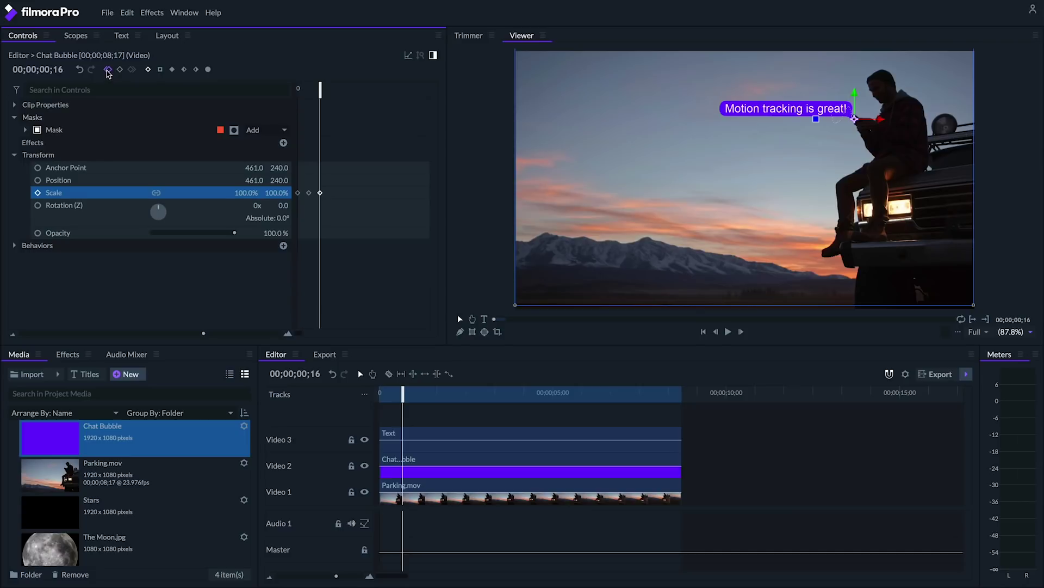
Step: Set Scale to 110% at frame 8 and 0% at the first keyframe
{"action": "left_click", "coordinate": [108, 71]}
{"action": "left_click", "coordinate": [249, 192]}
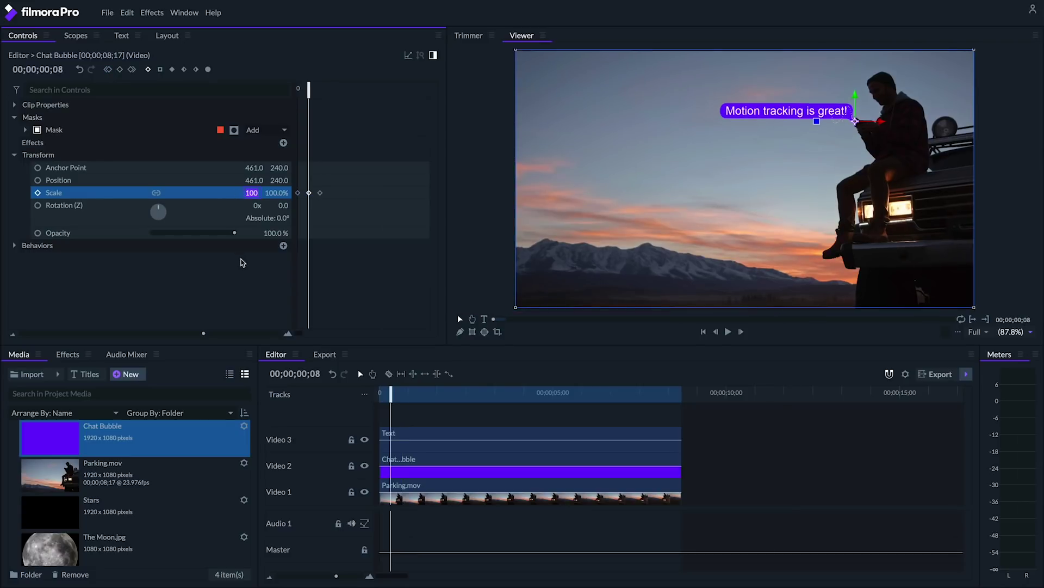
{"action": "type", "text": "110"}
{"action": "key", "text": "Return"}
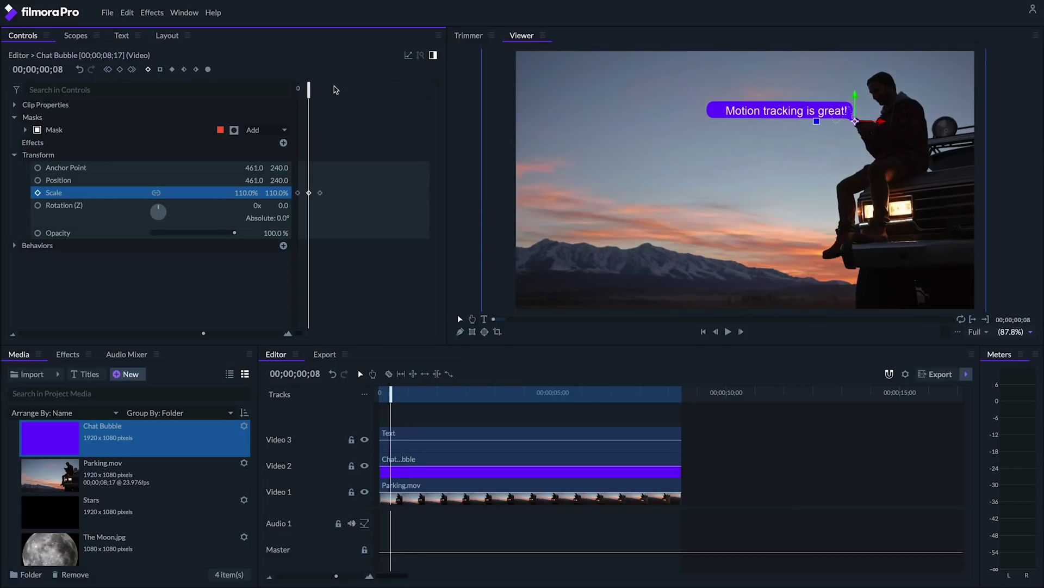
{"action": "left_click", "coordinate": [108, 71]}
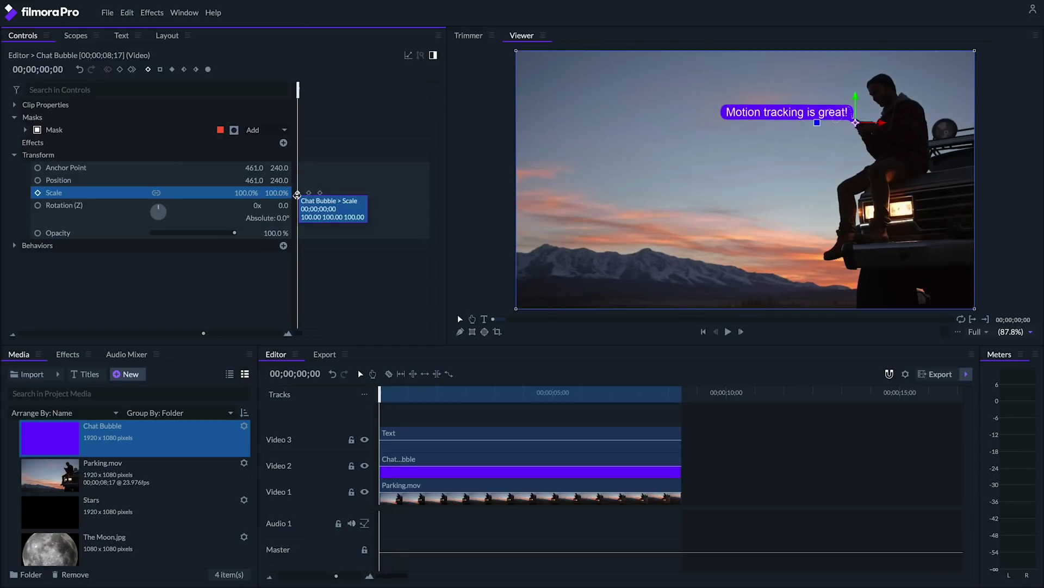
{"action": "type", "text": "0"}
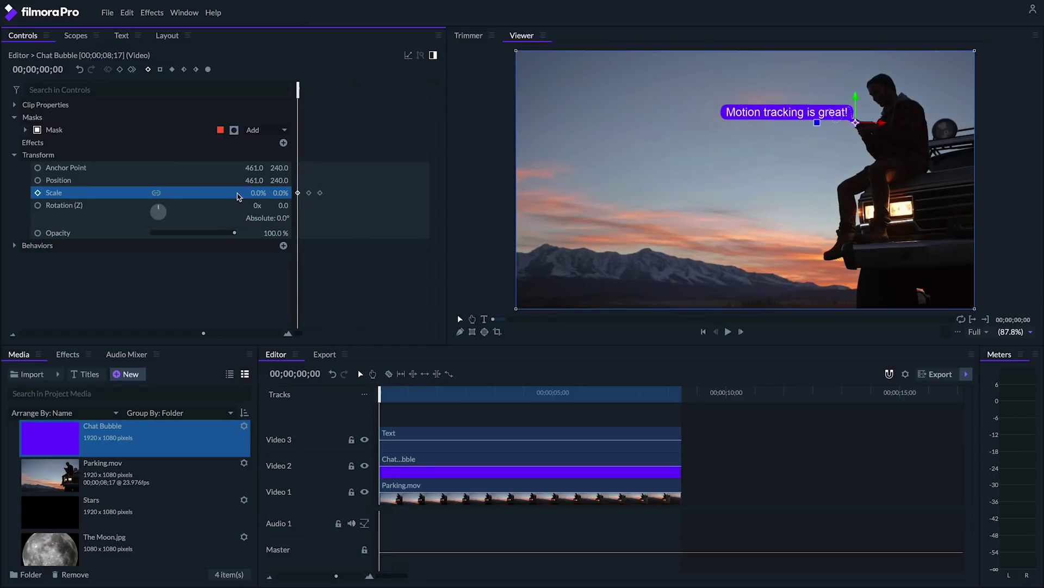
{"action": "key", "text": "Return"}
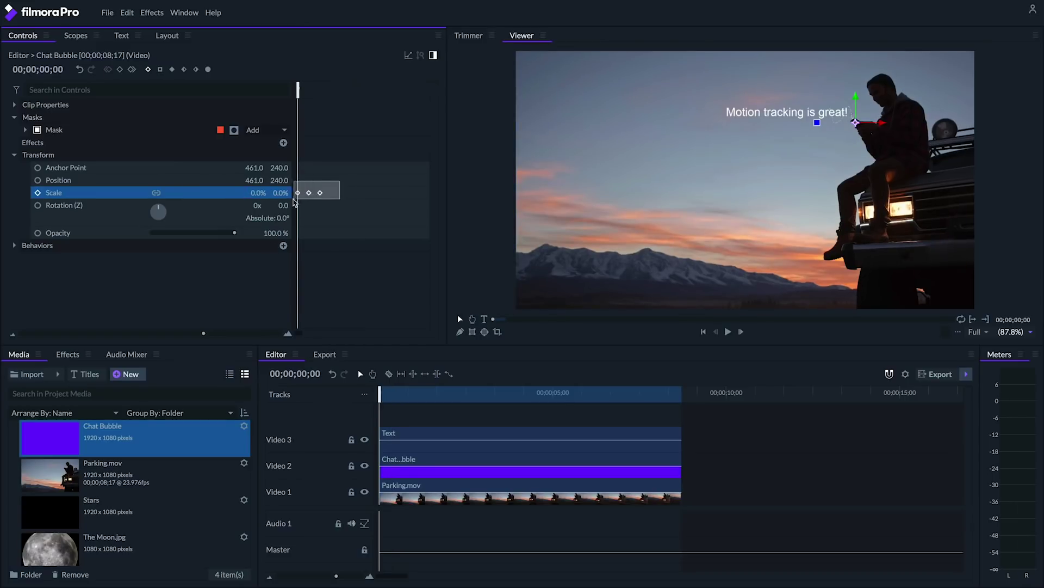
Step: Give the Scale keyframes Smooth temporal interpolation, preview the pop-out, and return to the start
{"action": "right_click", "coordinate": [310, 193]}
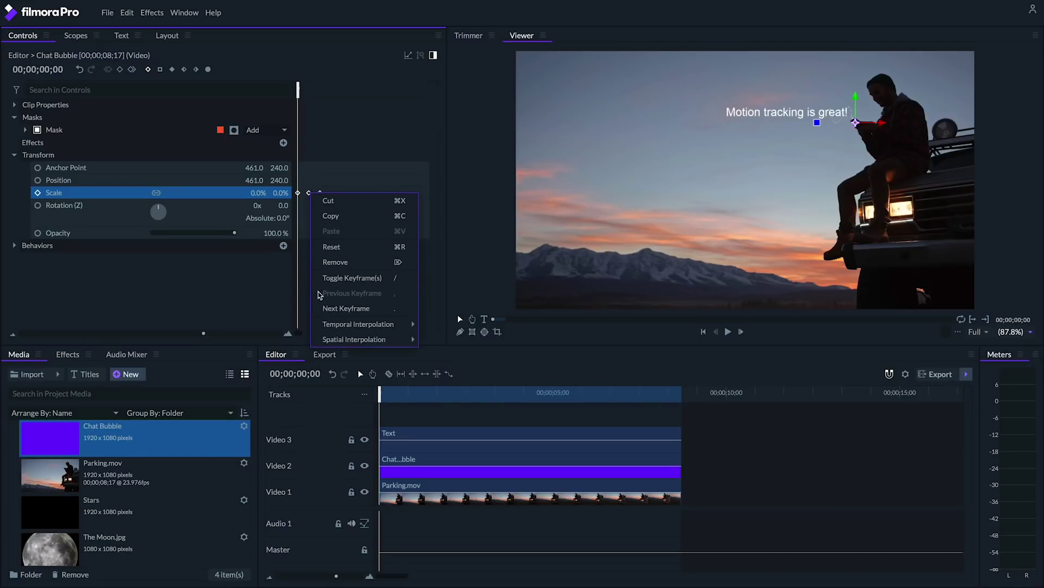
{"action": "mouse_move", "coordinate": [358, 324]}
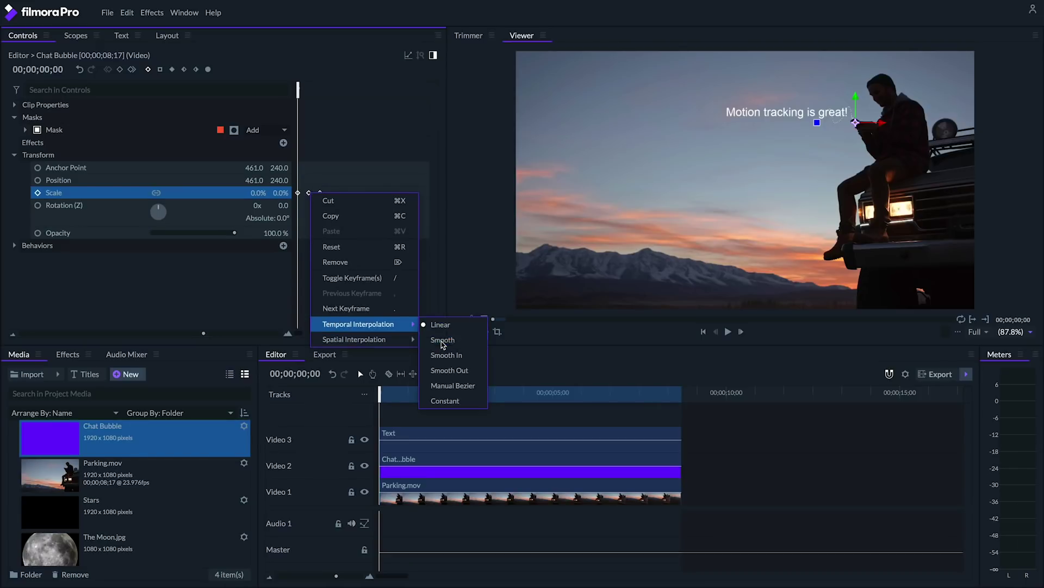
{"action": "left_click", "coordinate": [442, 341]}
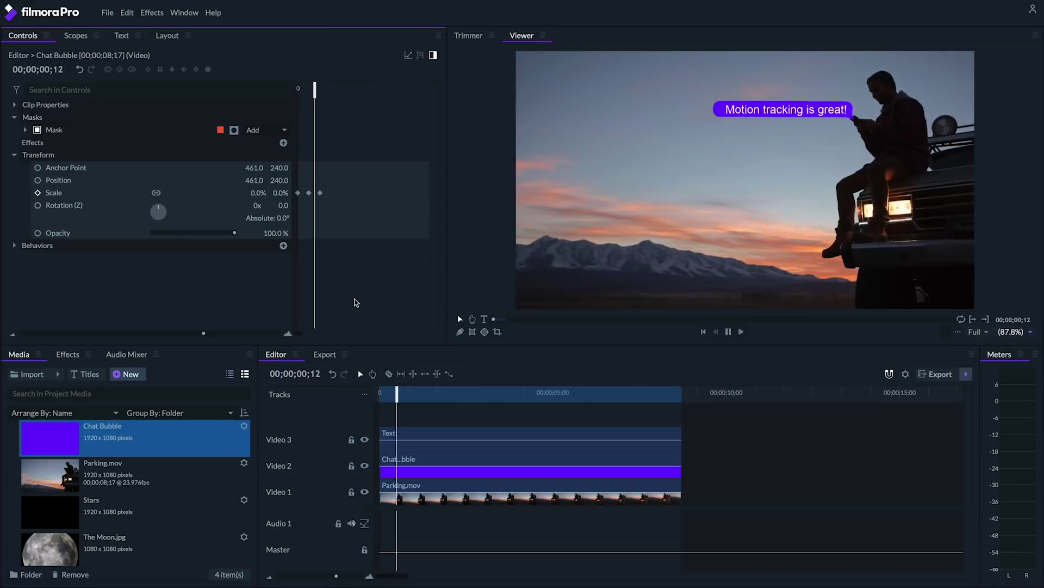
{"action": "key", "text": "space"}
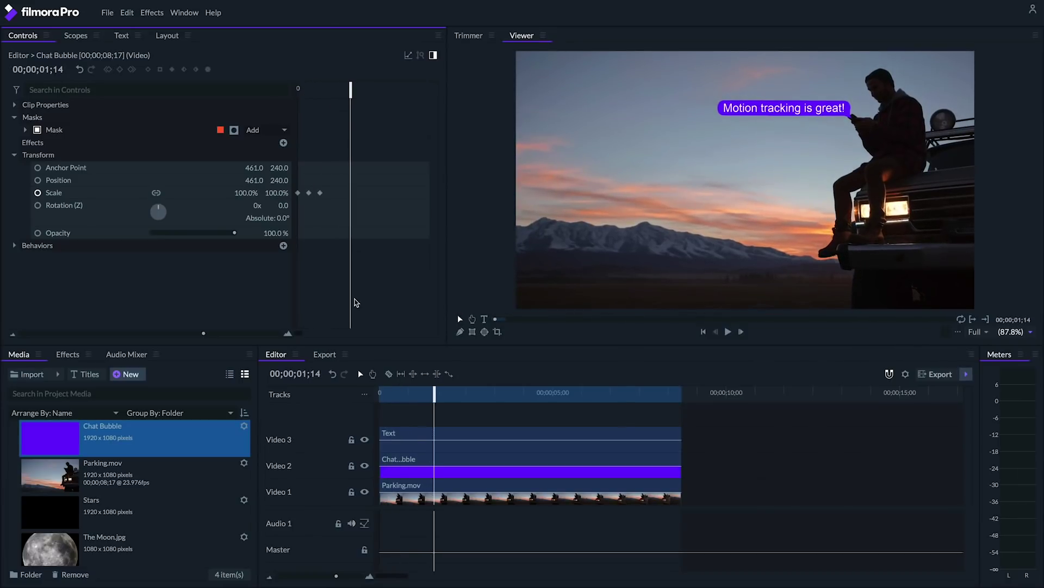
{"action": "left_click_drag", "start_coordinate": [351, 91], "coordinate": [277, 90]}
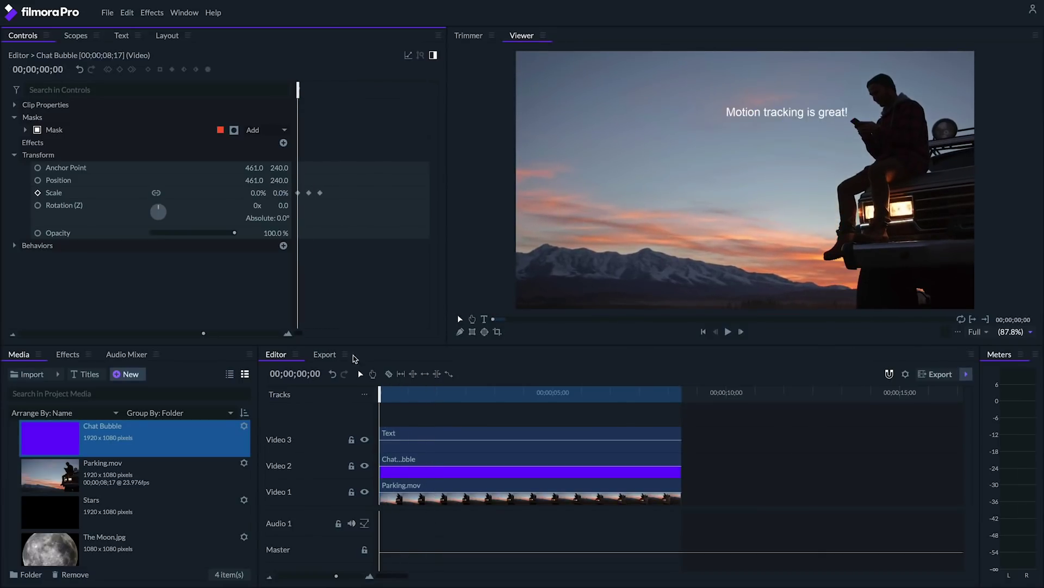
Step: Paste the Chat Bubble's attributes onto the Text clip, excluding Behavior Effects and Masks
{"action": "left_click", "coordinate": [421, 464]}
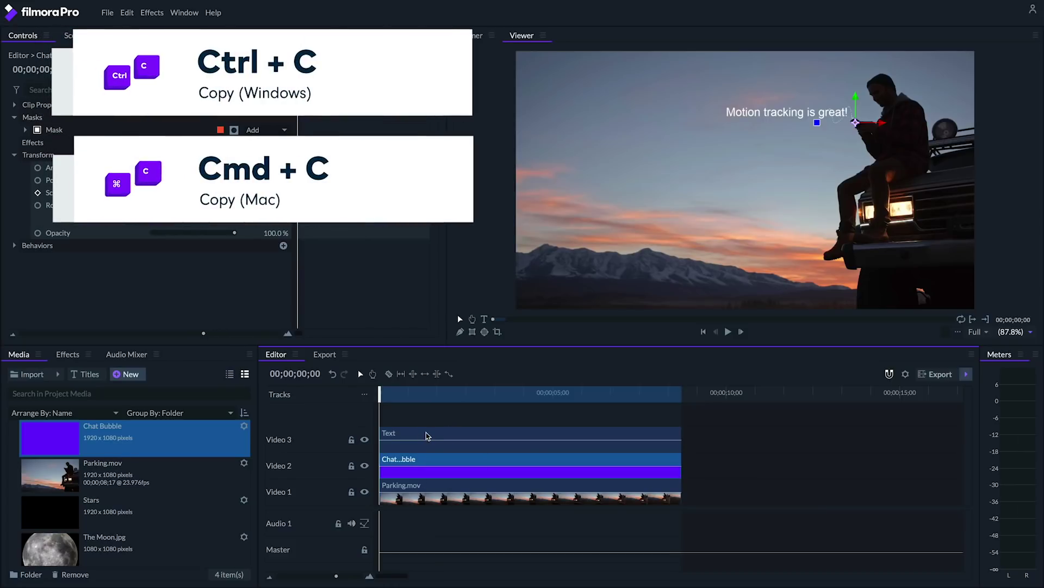
{"action": "left_click", "coordinate": [427, 436]}
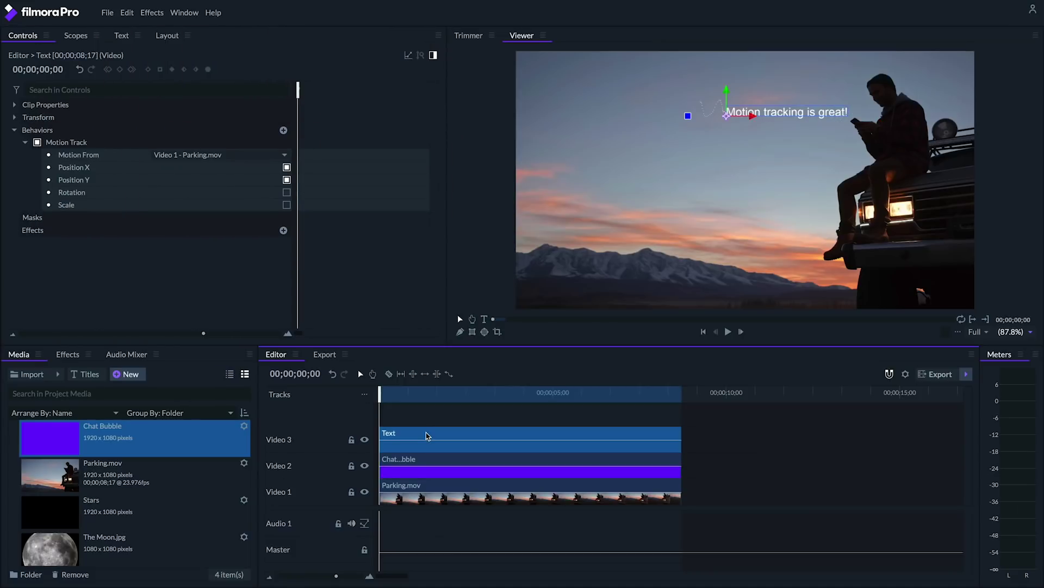
{"action": "key", "text": "ctrl+shift+v"}
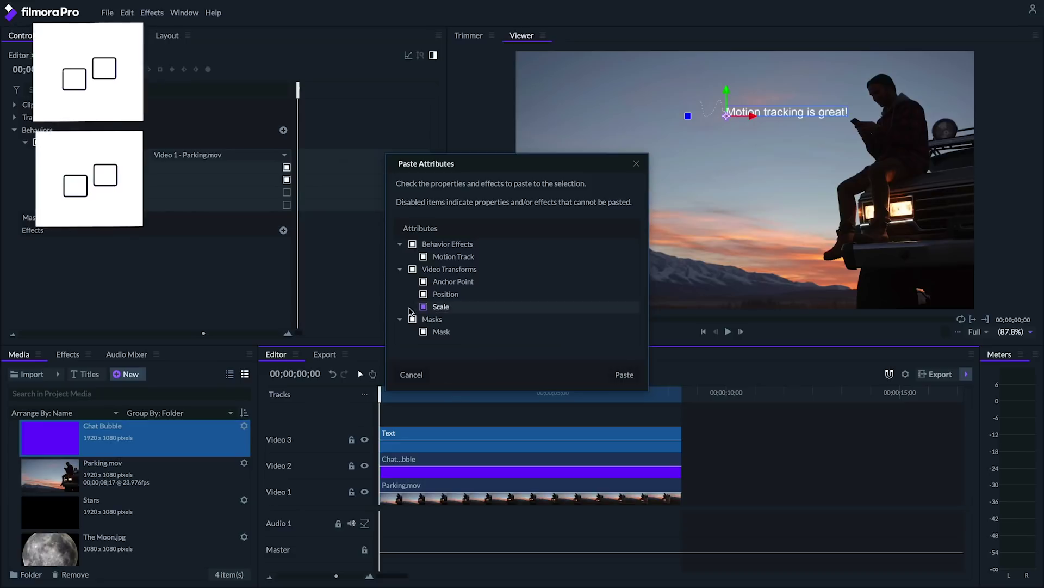
{"action": "left_click", "coordinate": [412, 246]}
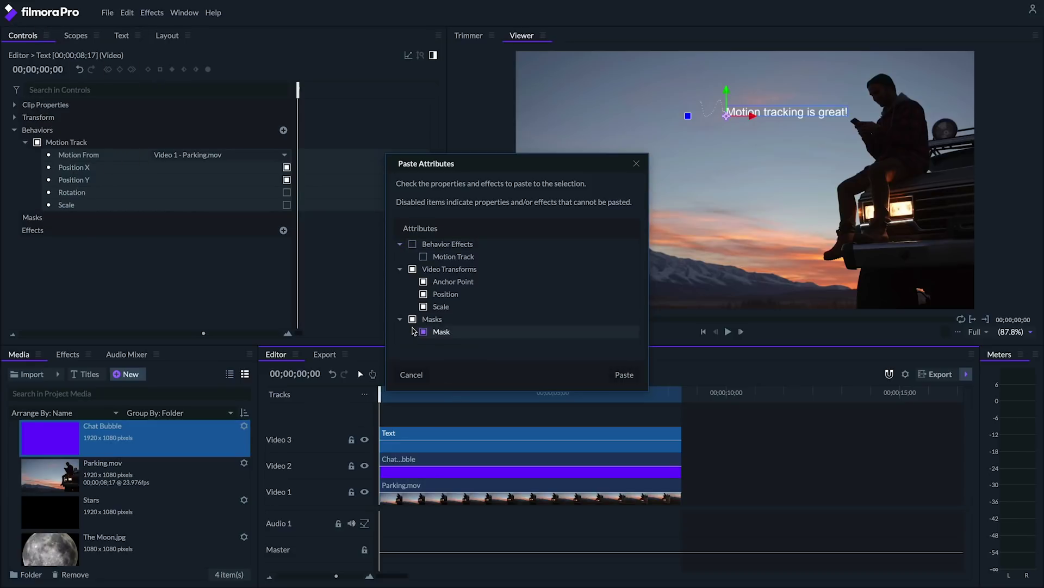
{"action": "left_click", "coordinate": [412, 319]}
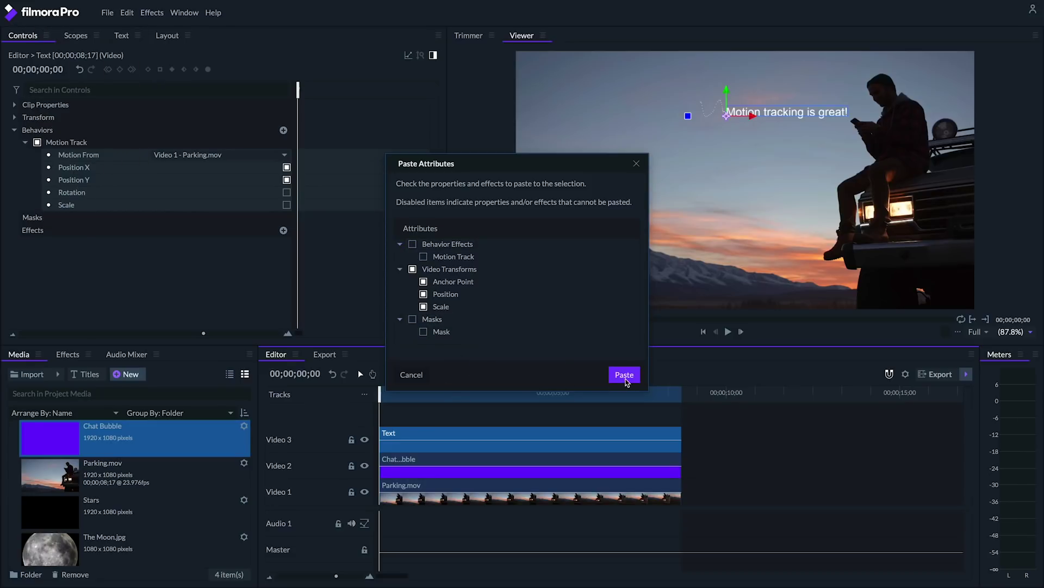
{"action": "left_click", "coordinate": [624, 375]}
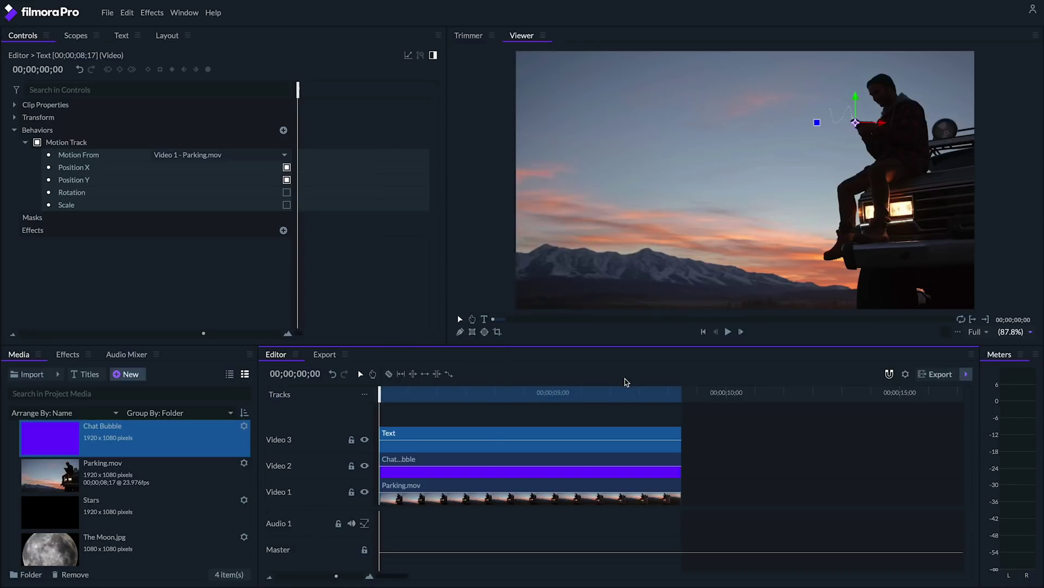
Step: Adjust the Text's Anchor Point Y so the caption sits in the bubble, then replay
{"action": "left_click_drag", "start_coordinate": [379, 392], "coordinate": [458, 393]}
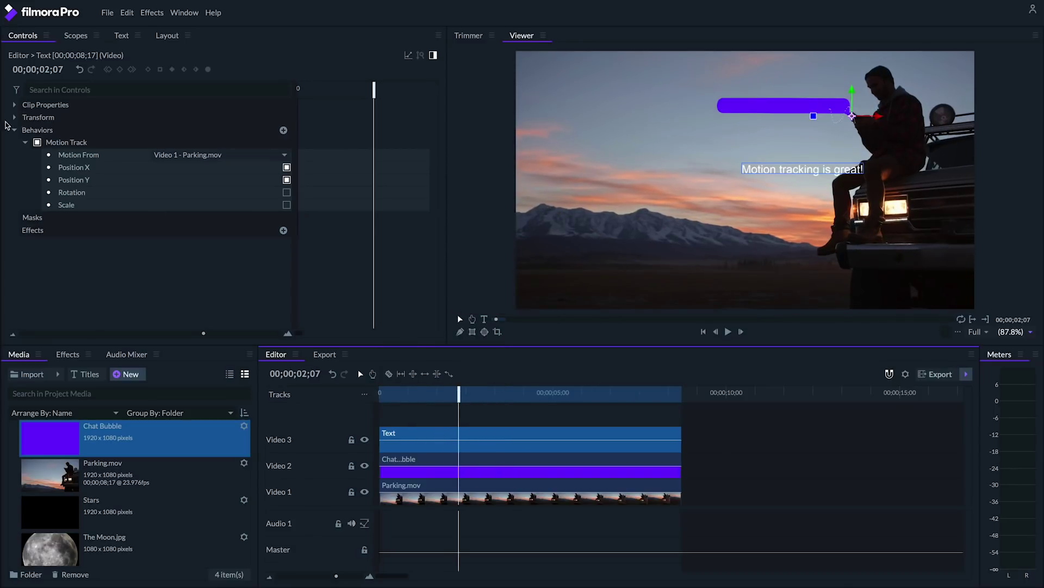
{"action": "left_click", "coordinate": [39, 117]}
{"action": "left_click", "coordinate": [316, 152]}
{"action": "mouse_move", "coordinate": [281, 130]}
{"action": "left_mouse_down"}
{"action": "mouse_move", "coordinate": [245, 129]}
{"action": "mouse_move", "coordinate": [278, 135]}
{"action": "left_mouse_up"}
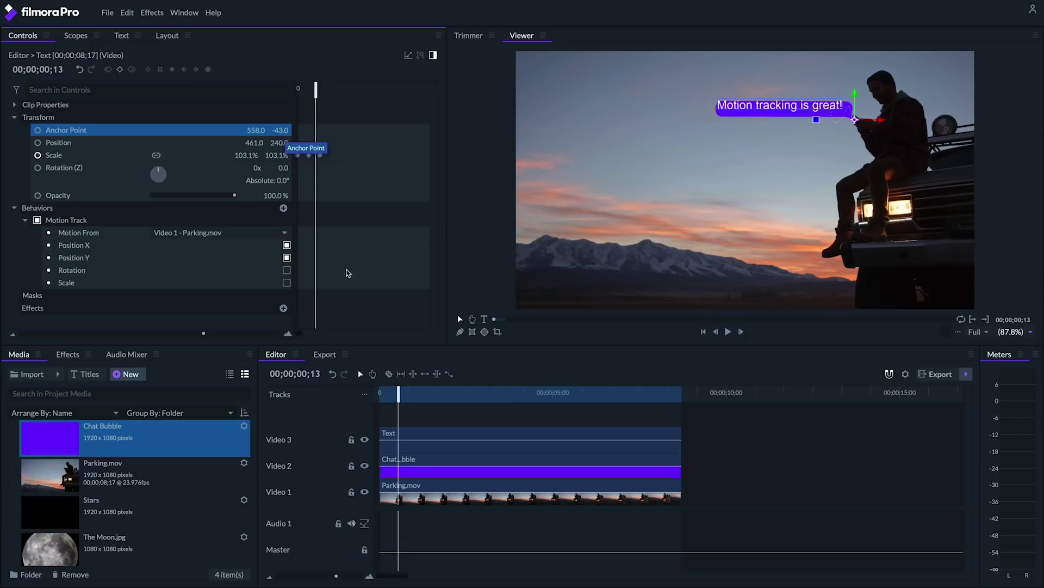
{"action": "left_click", "coordinate": [531, 472]}
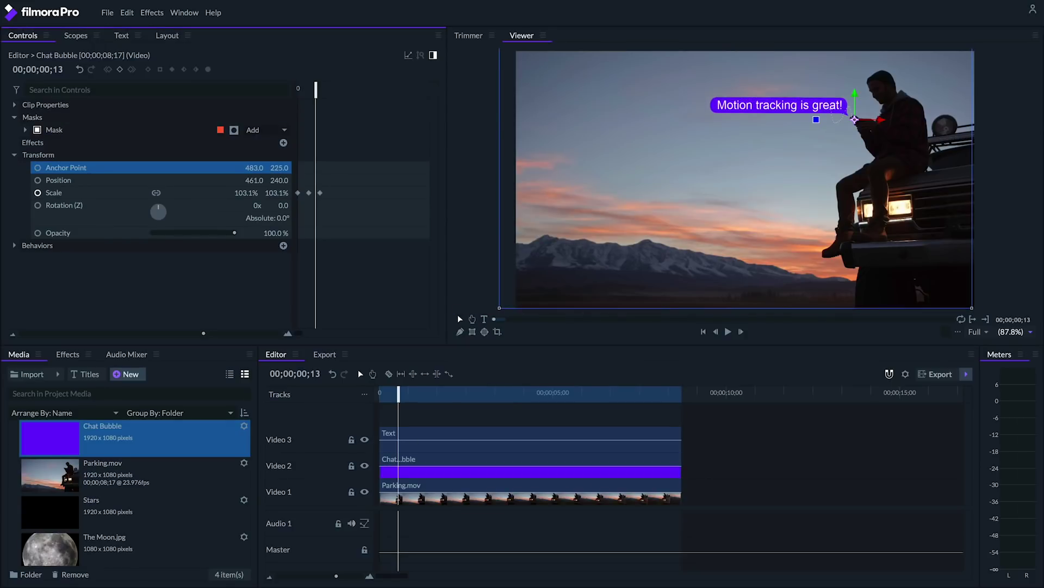
{"action": "left_click", "coordinate": [547, 494]}
{"action": "key", "text": "space"}
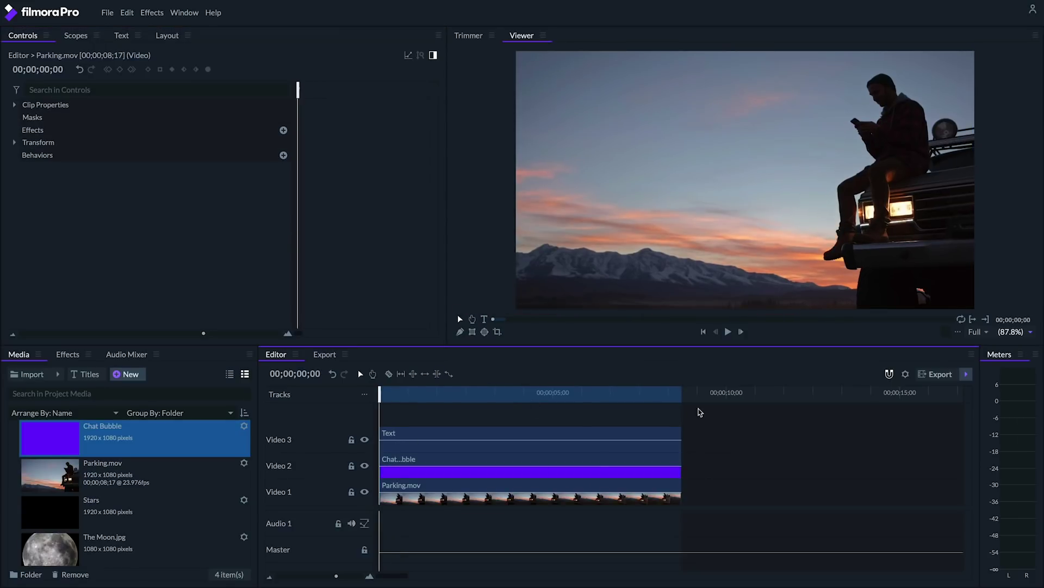